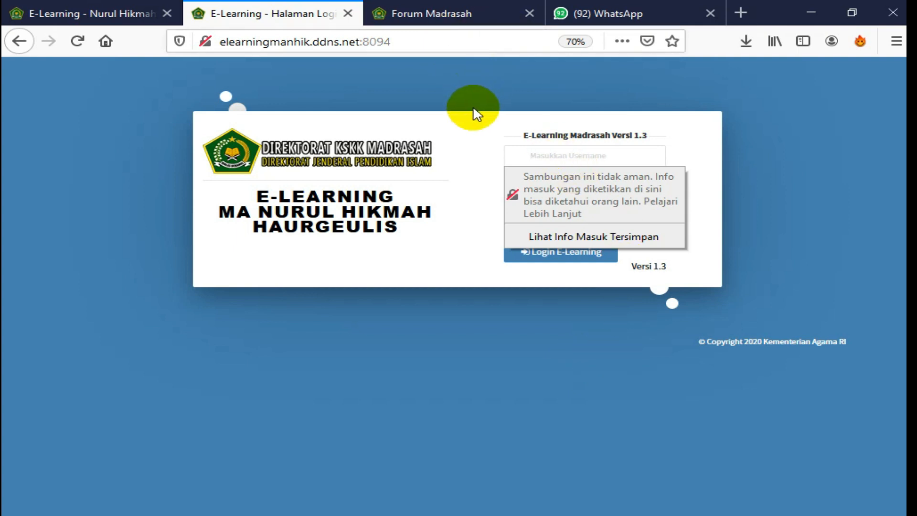
Step: Open the online class 11 IIS (TIK) from the teacher's Forum Madrasah page and skip its introductory tour
click(425, 14)
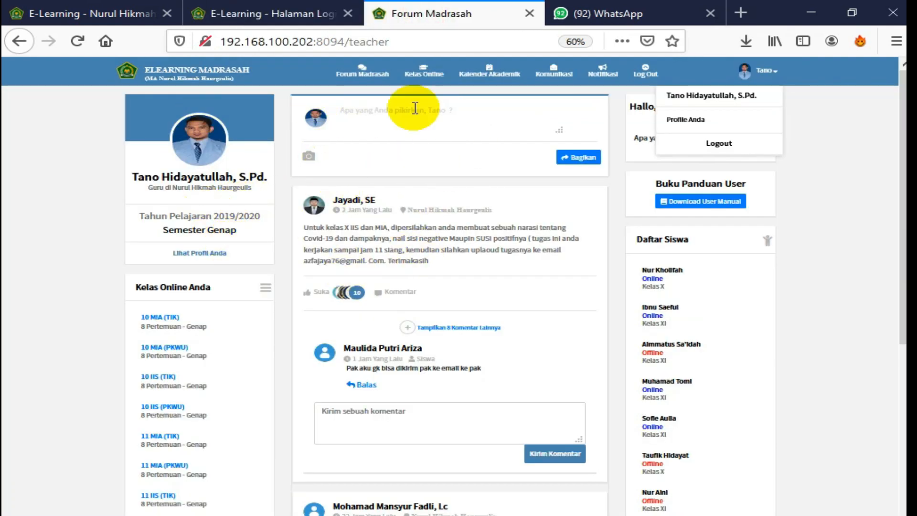
mouse_move(426, 82)
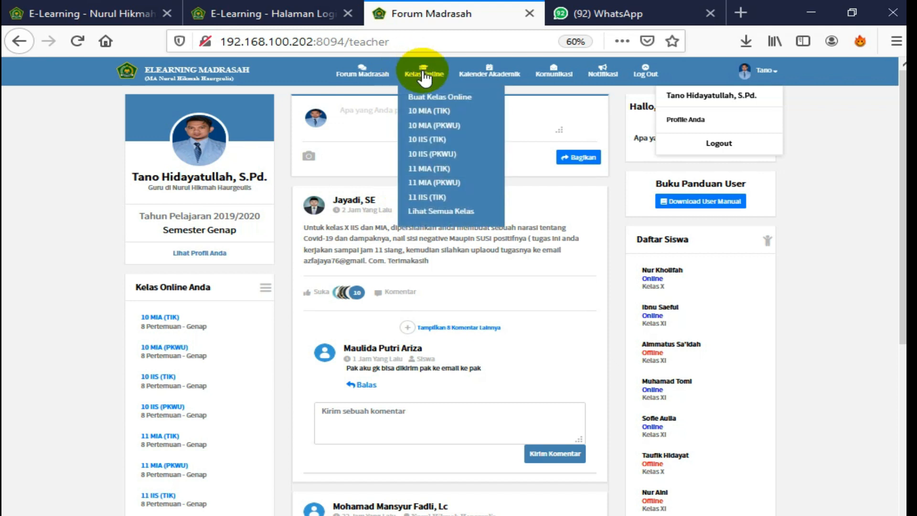
click(421, 199)
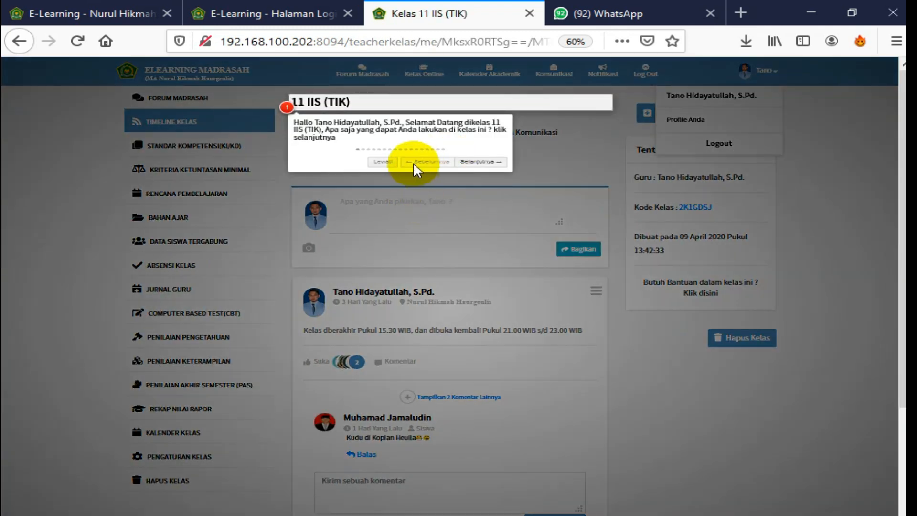
click(381, 161)
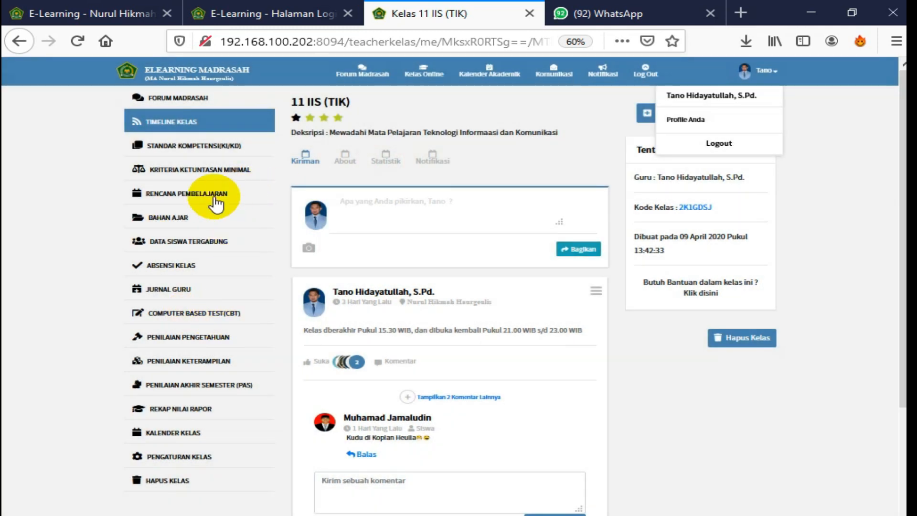
Step: Review the class's competency standards (KI/KD), minimum passing criteria and lesson plan (Rencana Pembelajaran)
click(193, 147)
click(229, 170)
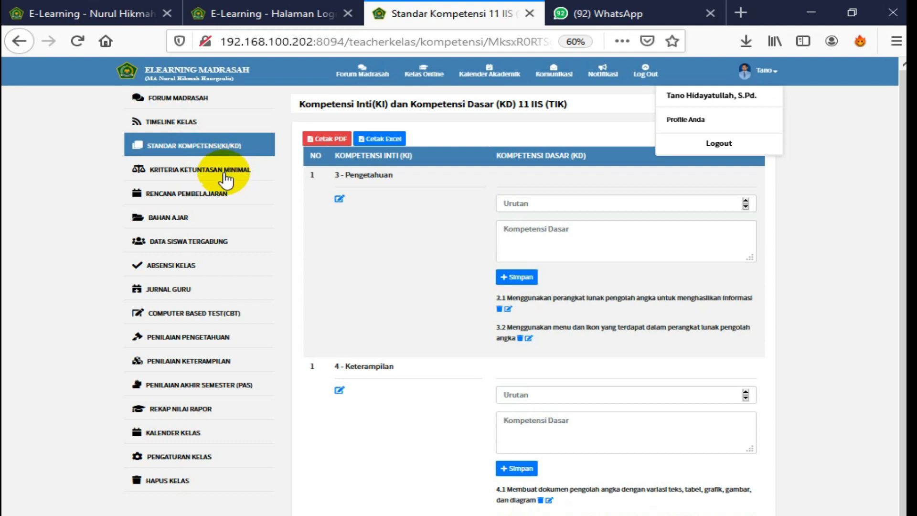
click(214, 197)
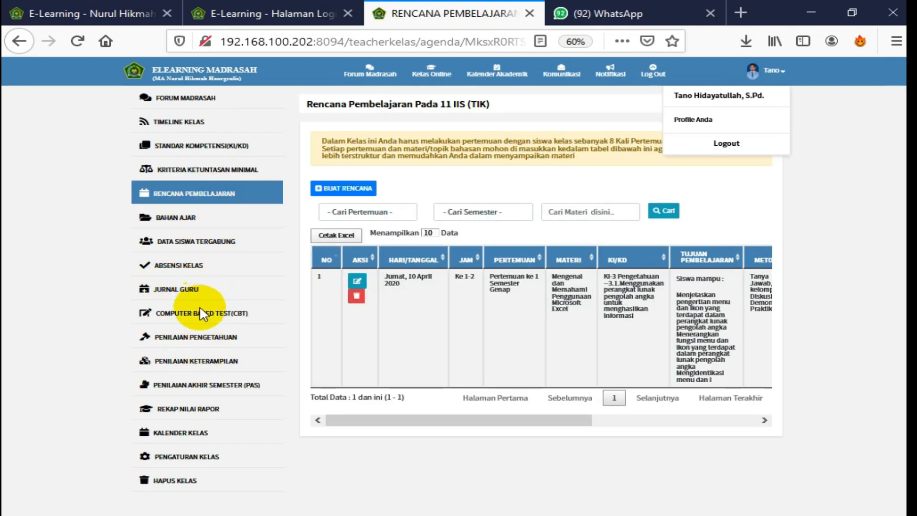
Step: Start a new Penilaian Pengetahuan for meeting 2 with the scheme Tes Tertulis and basic competency 3.1
click(195, 338)
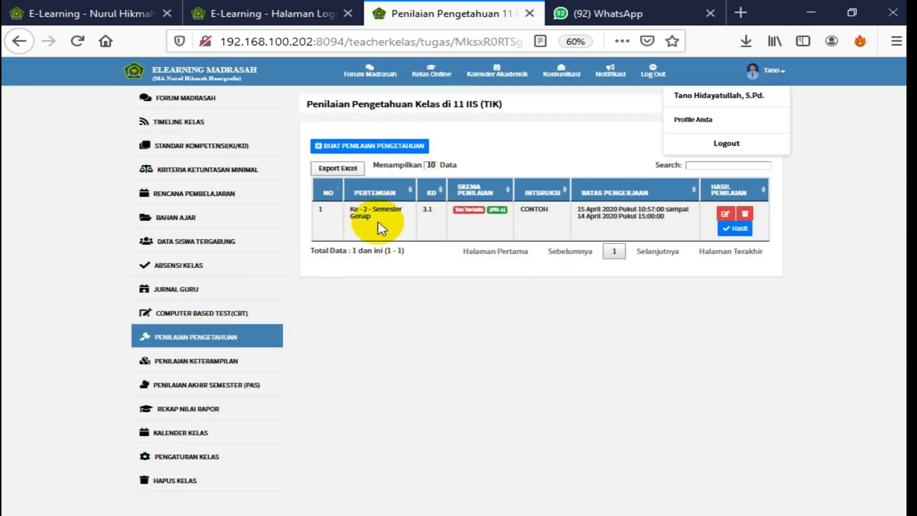
click(379, 147)
click(337, 108)
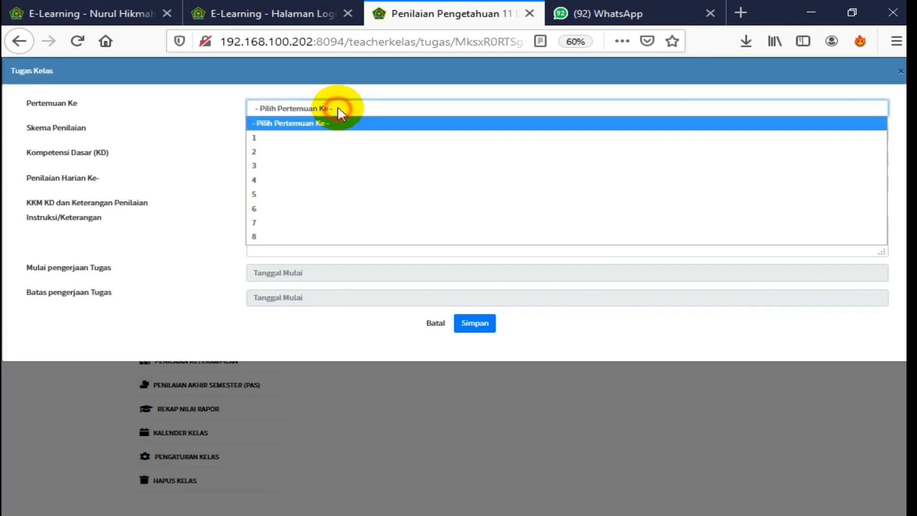
click(307, 151)
click(334, 136)
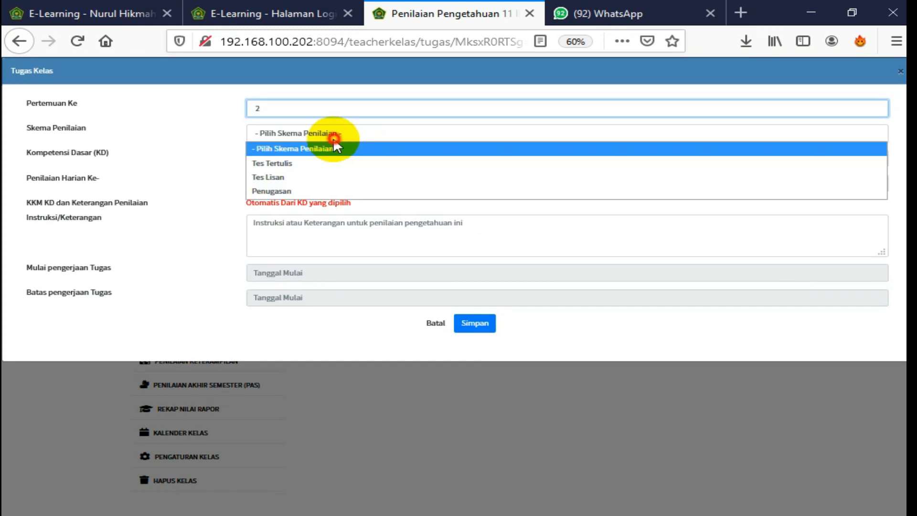
click(317, 164)
click(328, 169)
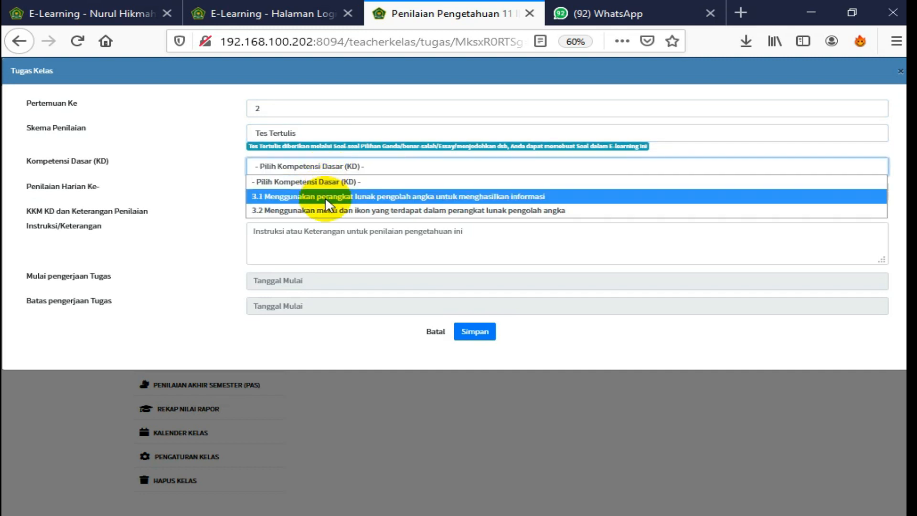
click(327, 196)
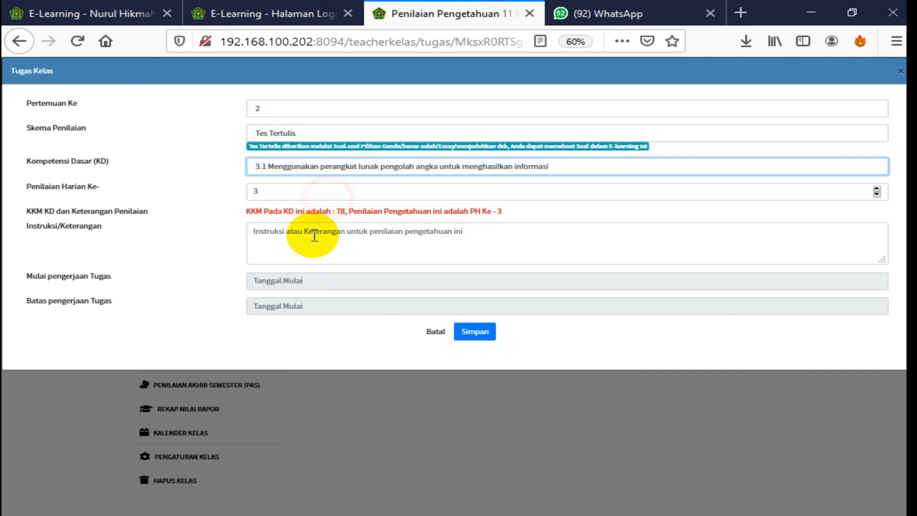
click(293, 237)
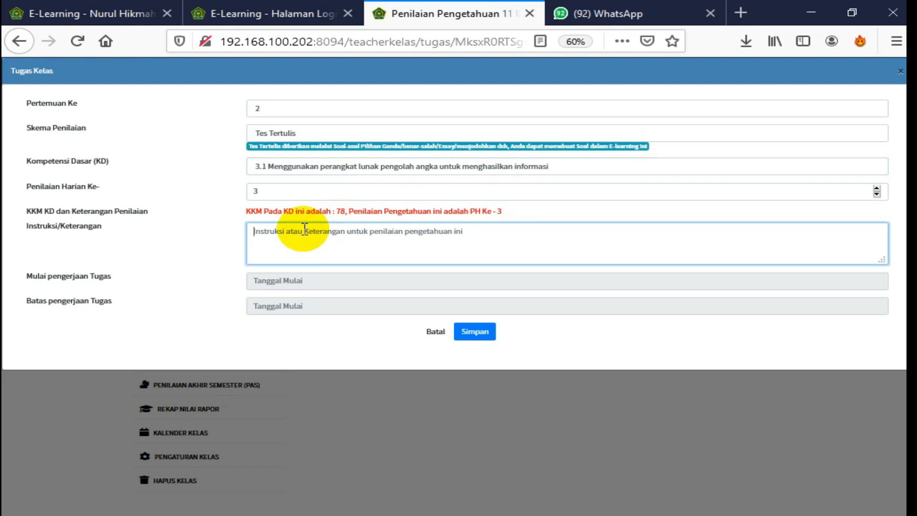
text(Merangkum)
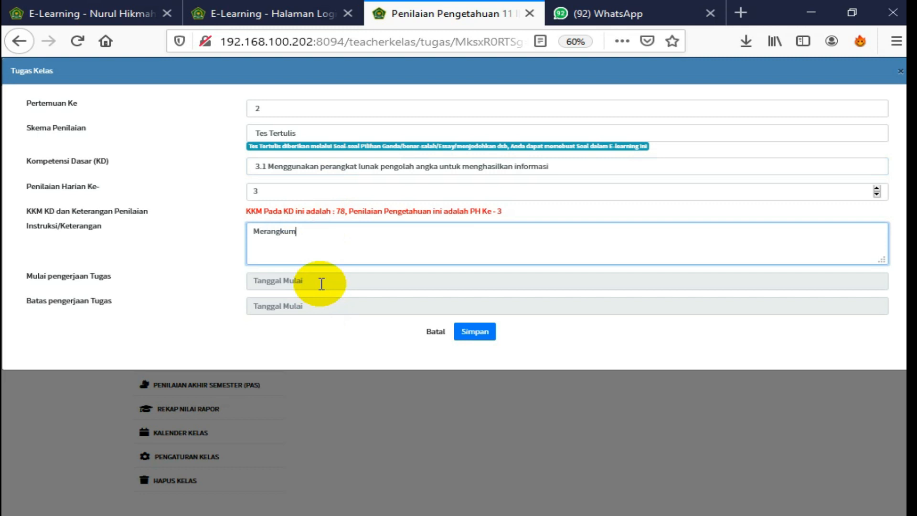
click(321, 283)
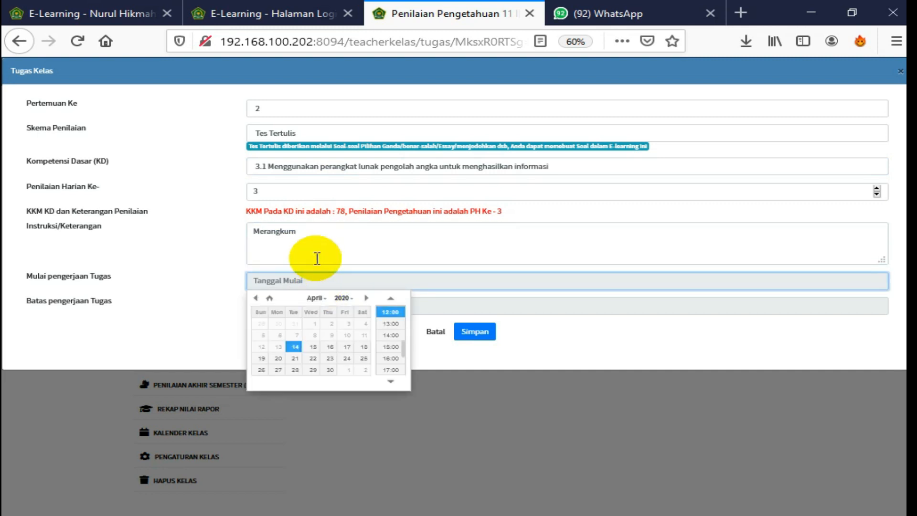
click(295, 348)
scroll(399, 339, up, 3)
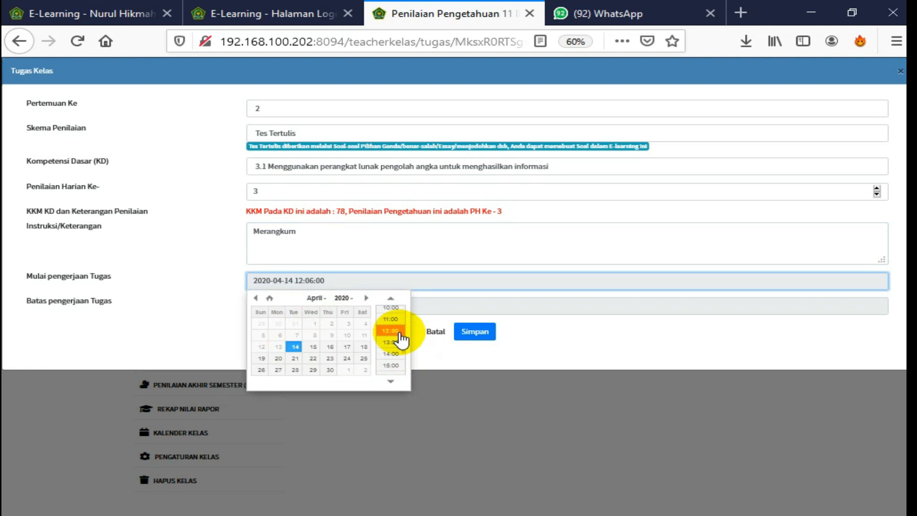
scroll(398, 340, up, 2)
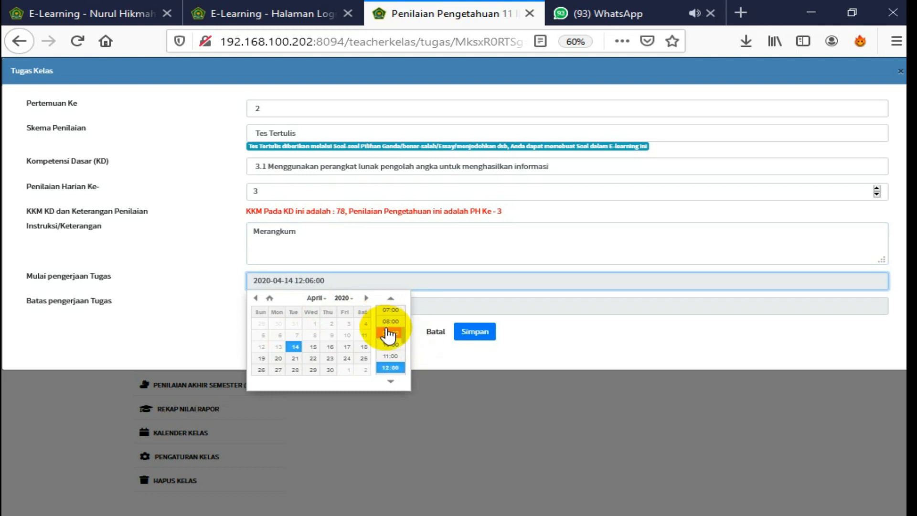
scroll(390, 336, down, 3)
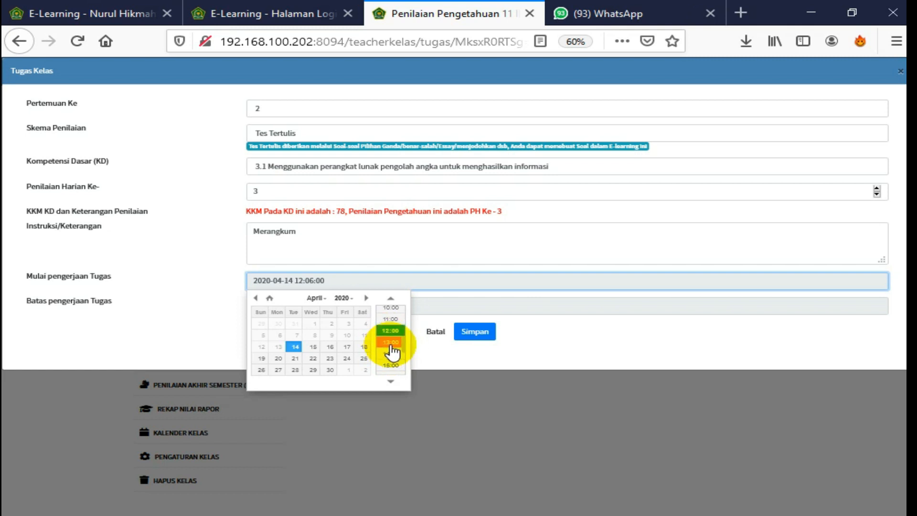
click(391, 344)
click(323, 309)
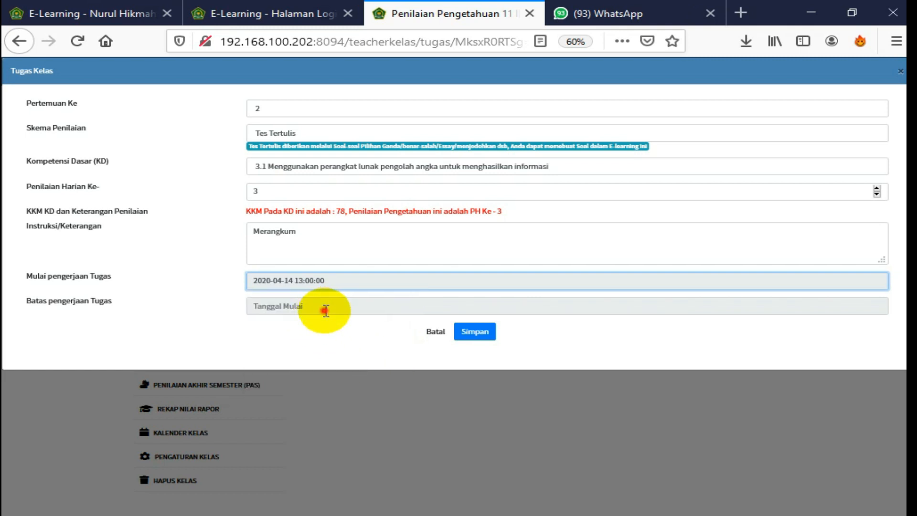
scroll(390, 379, down, 2)
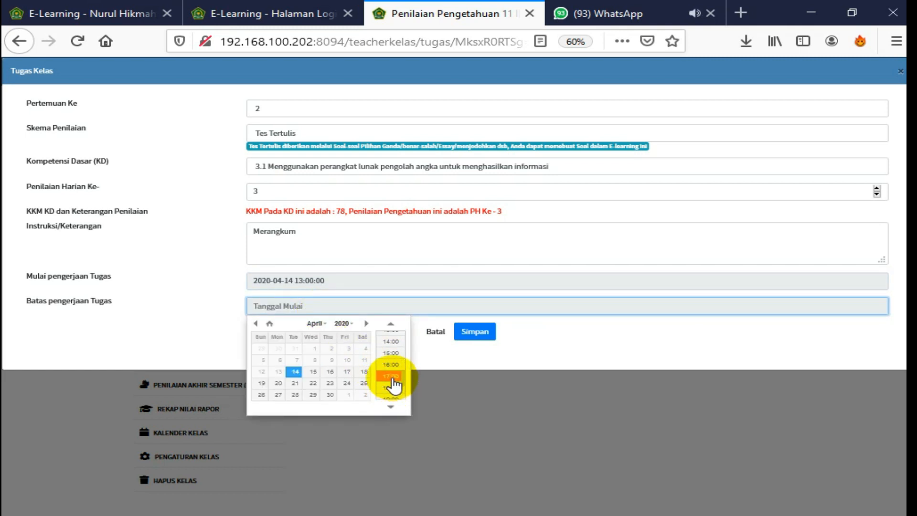
click(391, 377)
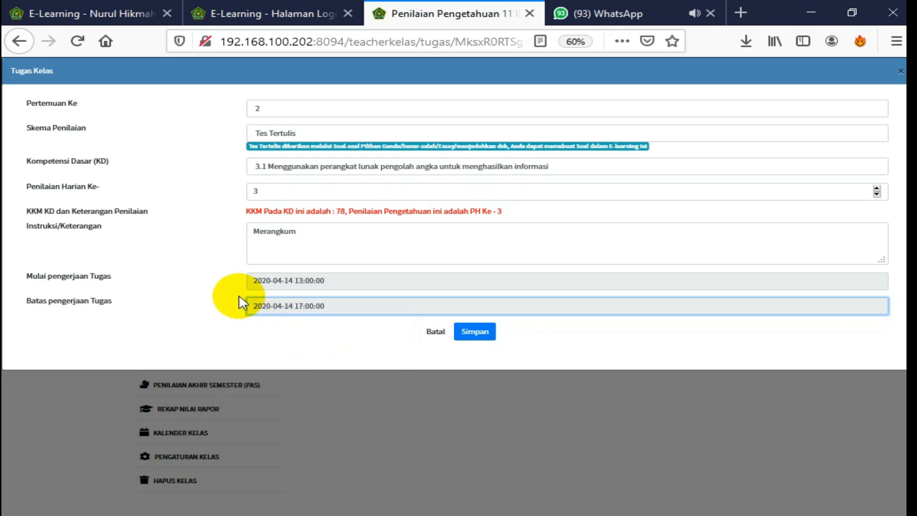
click(485, 335)
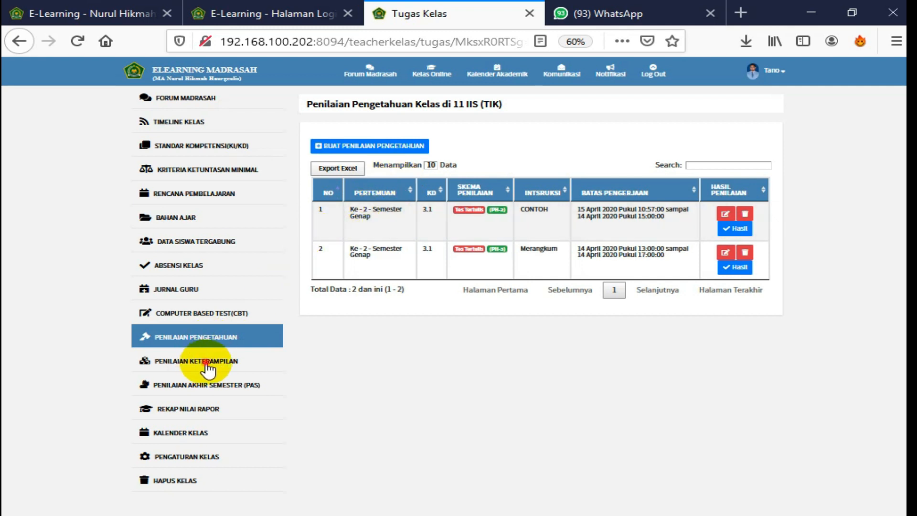
Step: Start a new Penilaian Keterampilan with scheme Proyek, named "Membuaat Video Presentasi", covering only the competency "Membuat dokumen pengolah angka"
click(205, 361)
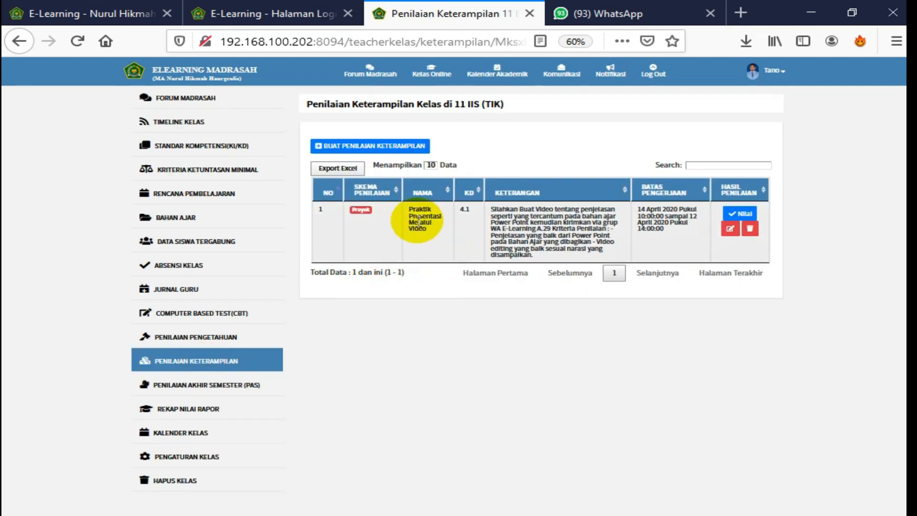
click(366, 149)
click(301, 122)
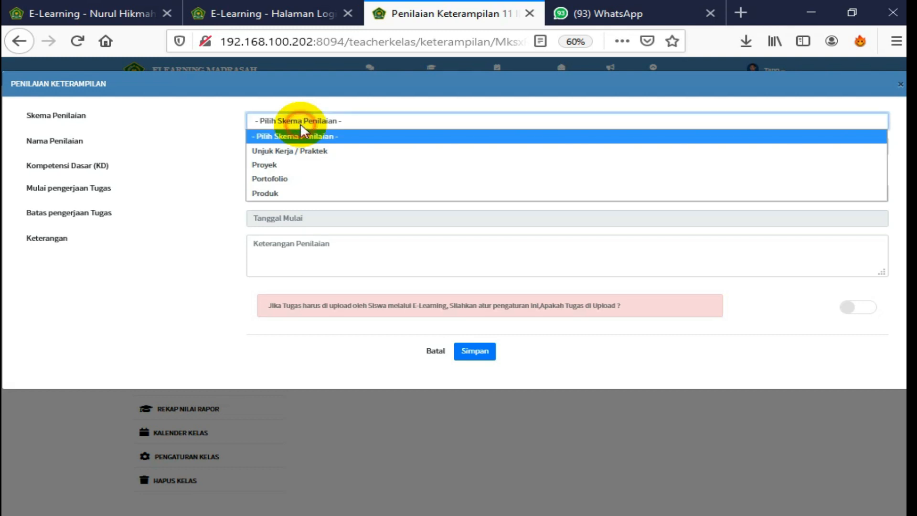
click(302, 165)
click(291, 147)
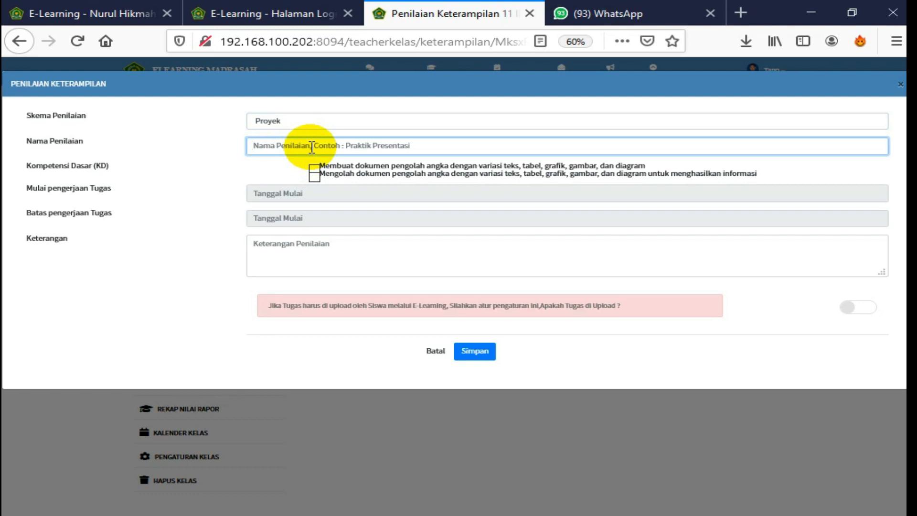
text(Membuaat Video Presentasi)
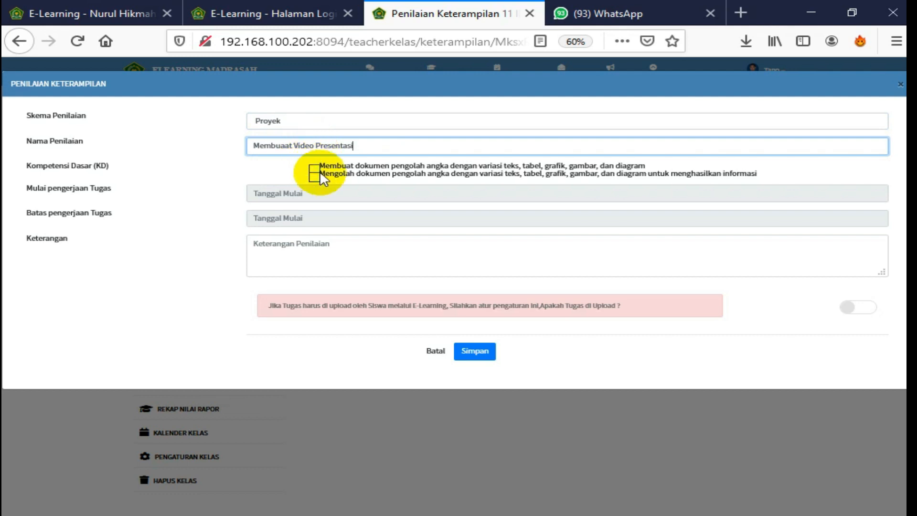
click(314, 169)
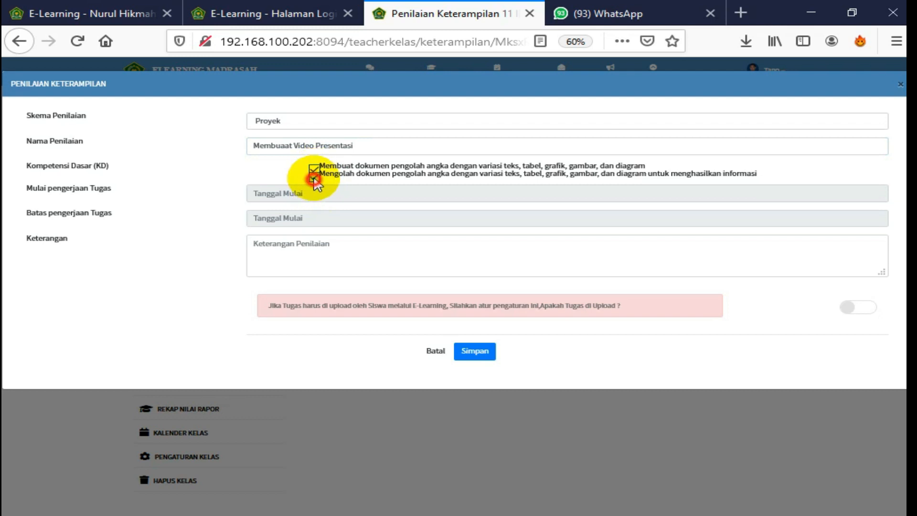
click(314, 179)
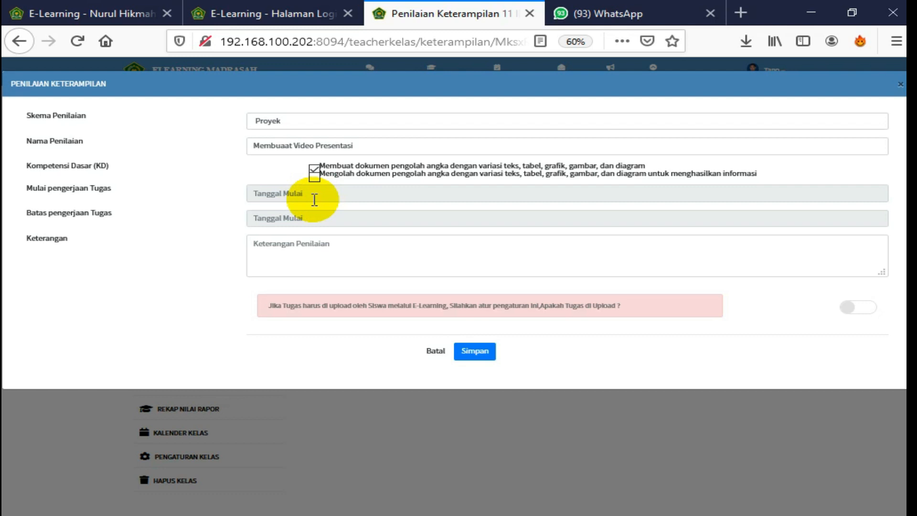
click(312, 200)
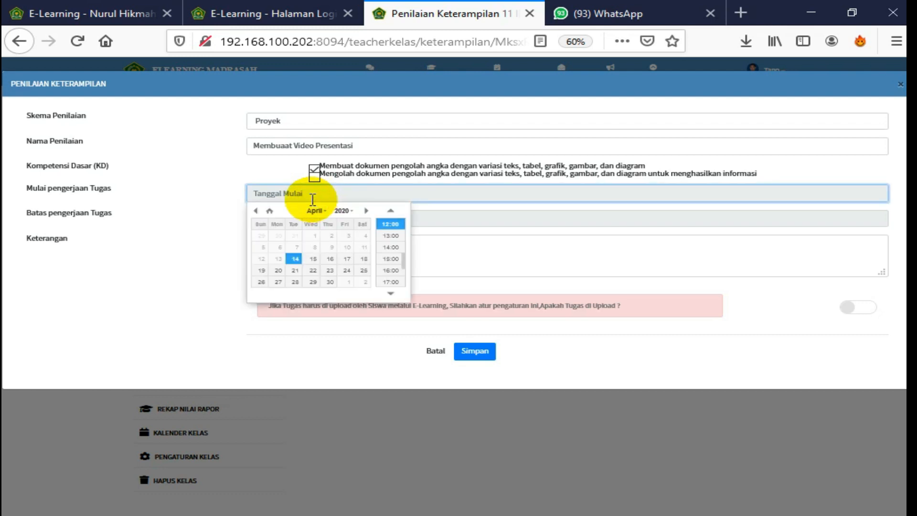
click(296, 260)
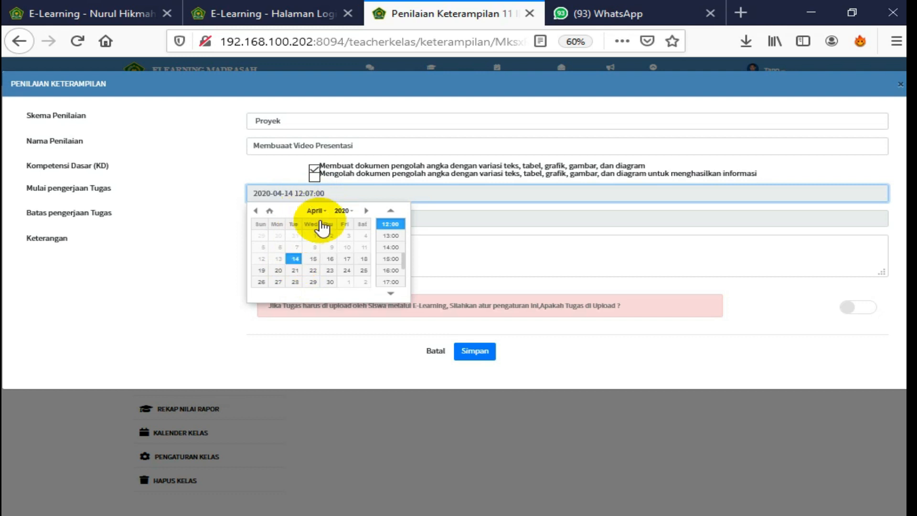
click(388, 239)
click(337, 243)
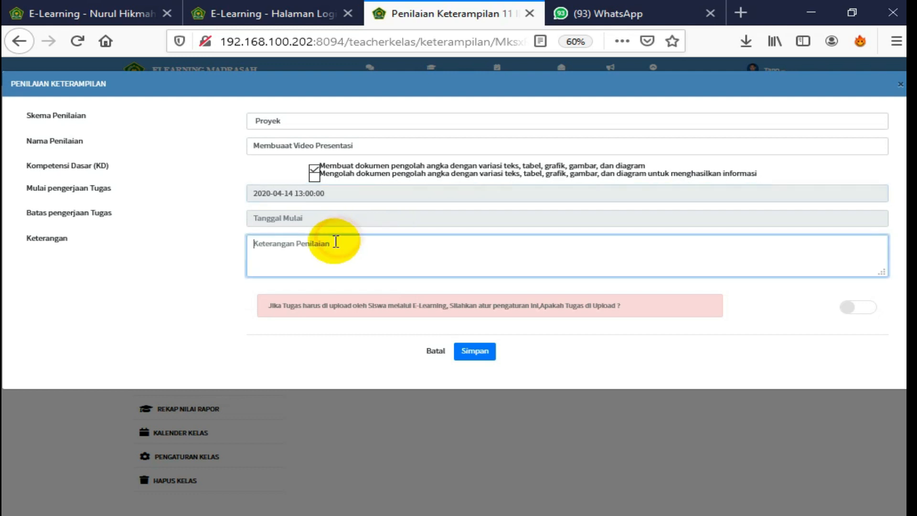
click(291, 222)
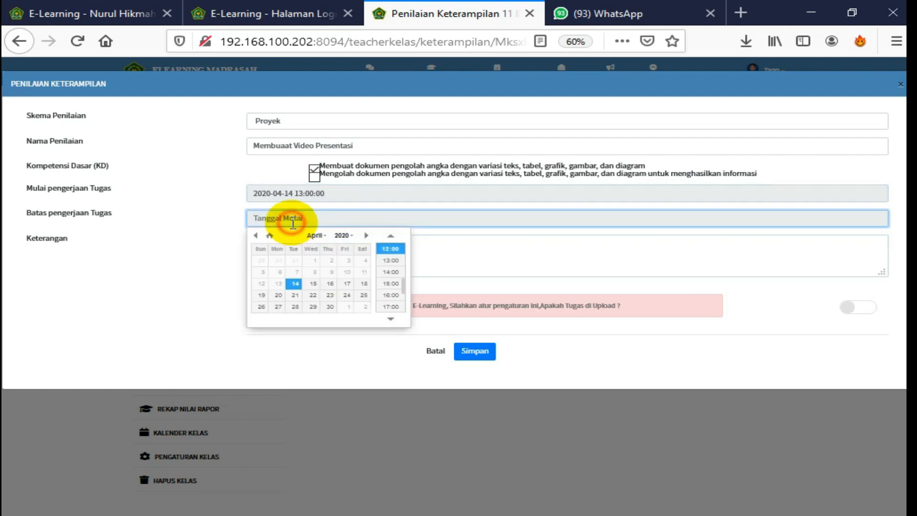
click(296, 286)
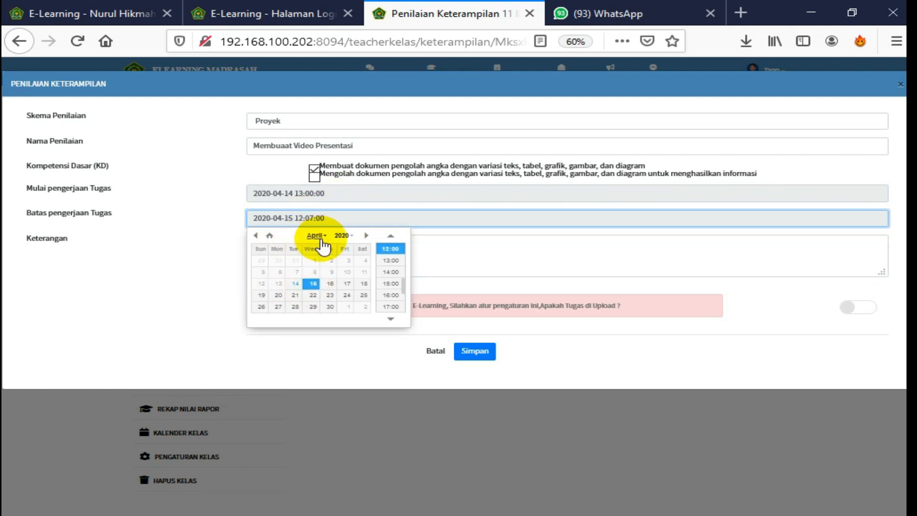
scroll(390, 293, down, 2)
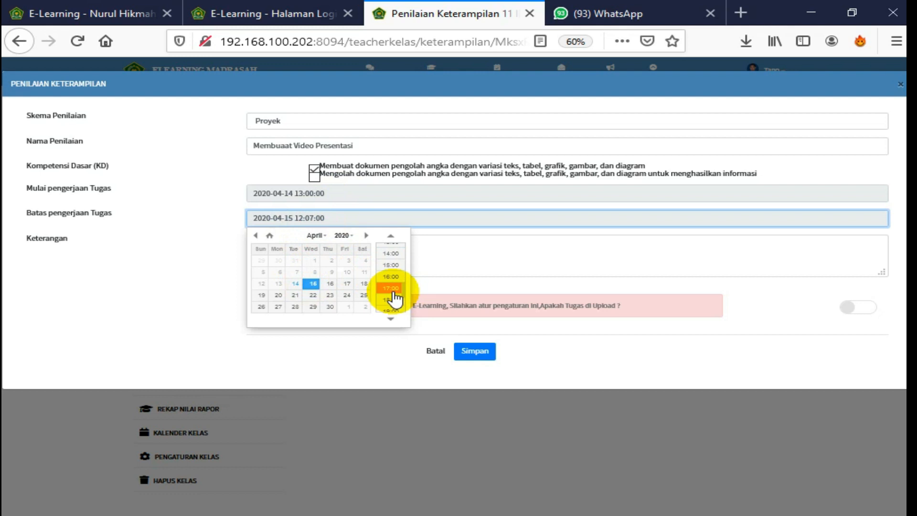
click(390, 288)
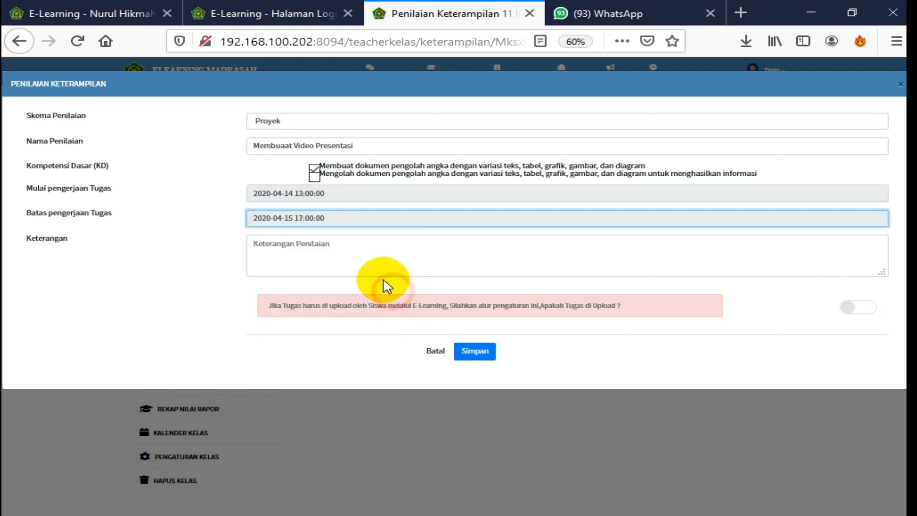
Step: Enter the description "Silahkan dikerjakan dengan format video MP4", require students to upload the task, and save the skills assessment
click(327, 254)
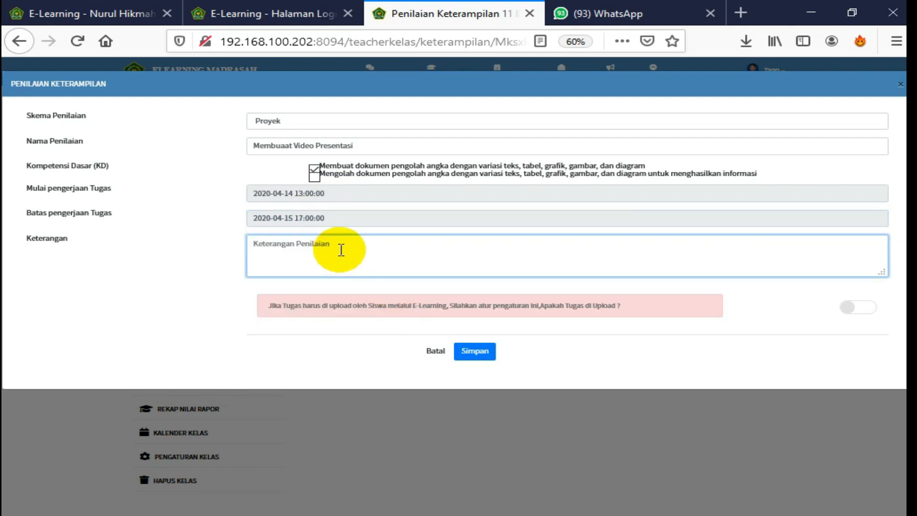
text(S)
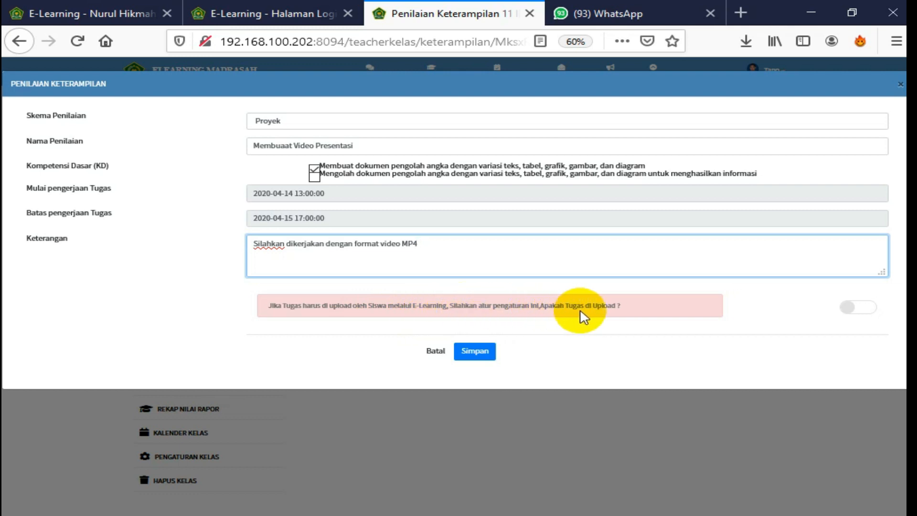
click(855, 307)
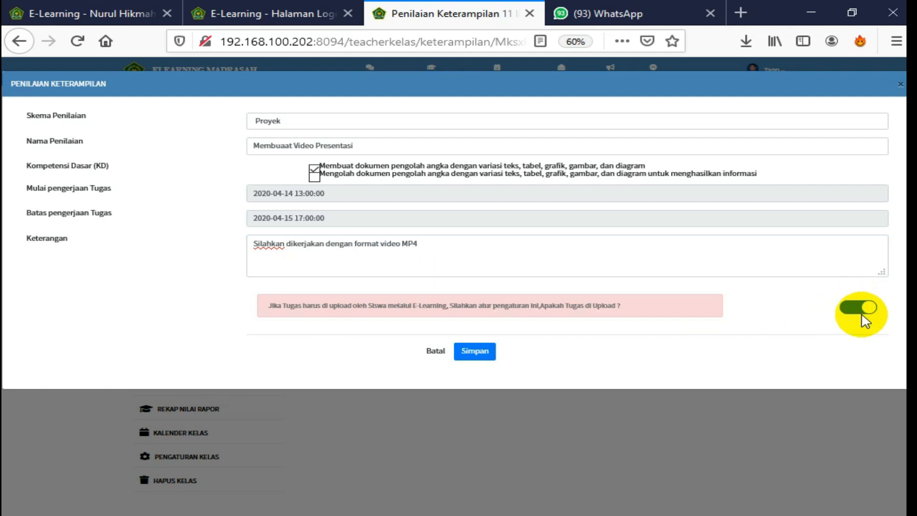
click(472, 352)
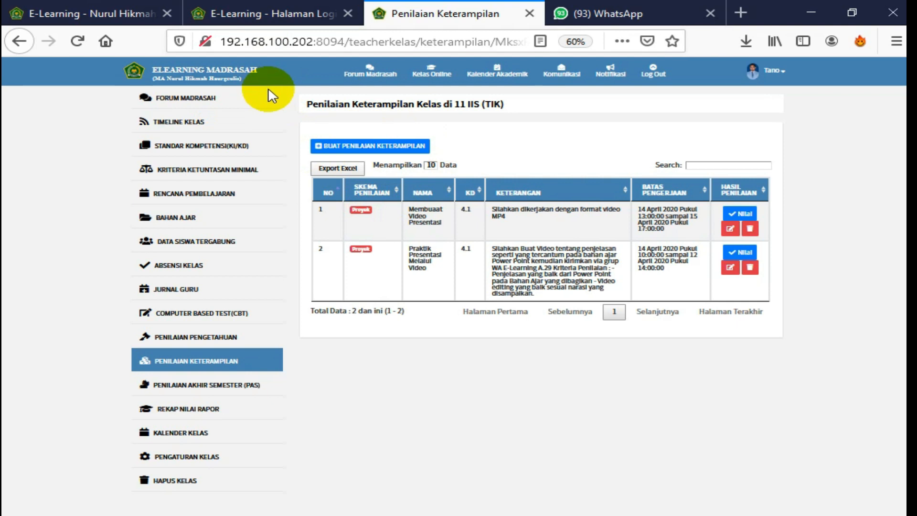
Step: Switch to the school admin account and open the Data Siswa list under List Users
click(261, 15)
click(566, 160)
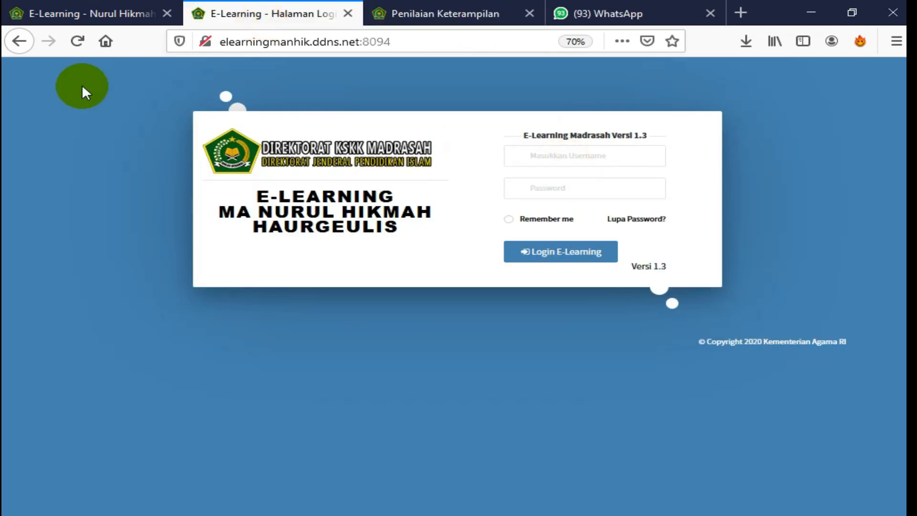
click(71, 17)
scroll(213, 296, down, 2)
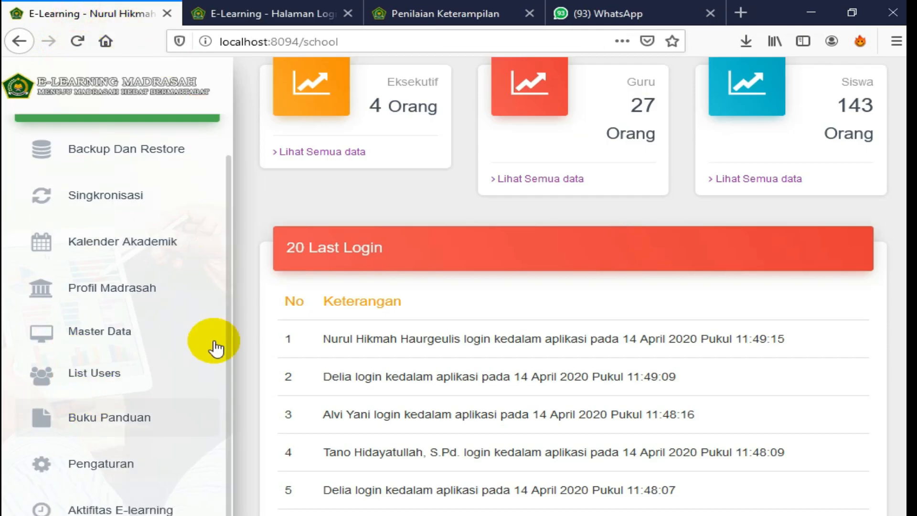
click(128, 373)
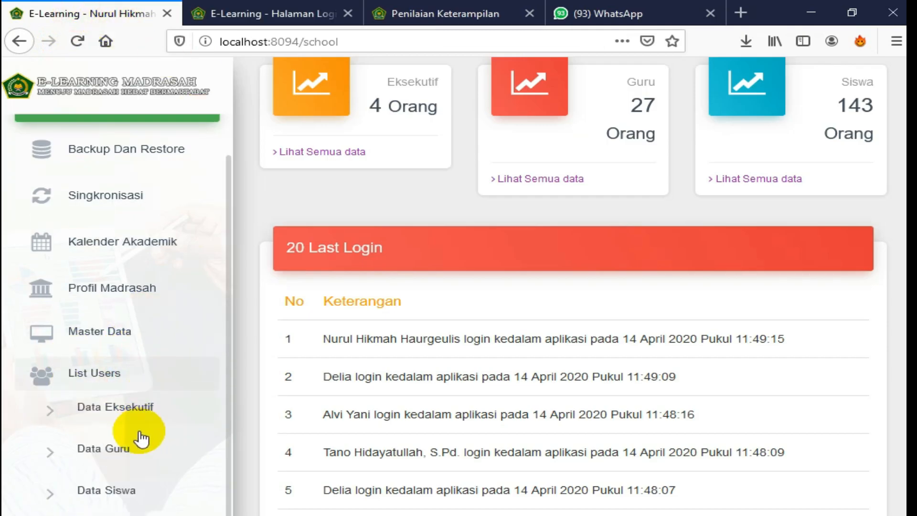
scroll(135, 441, down, 2)
click(135, 444)
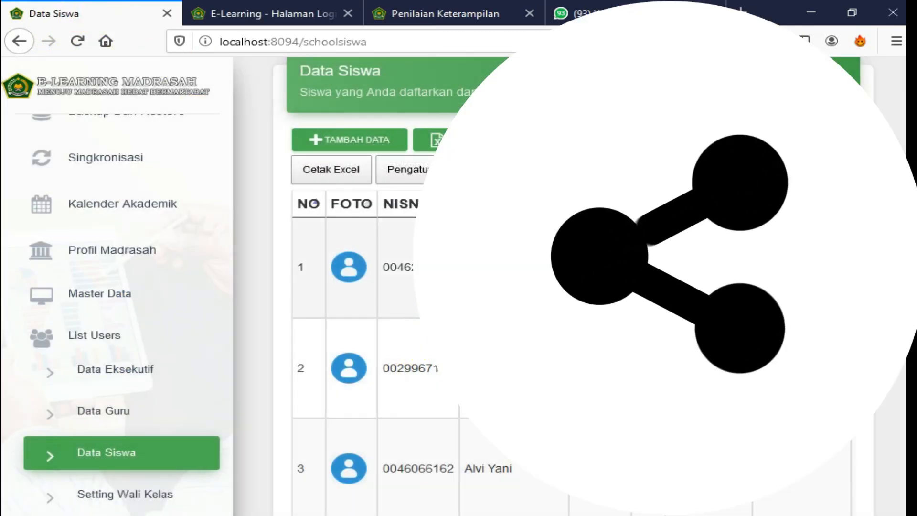
Step: Go to the last page of the student list and copy the final student's NISN
scroll(704, 502, down, 15)
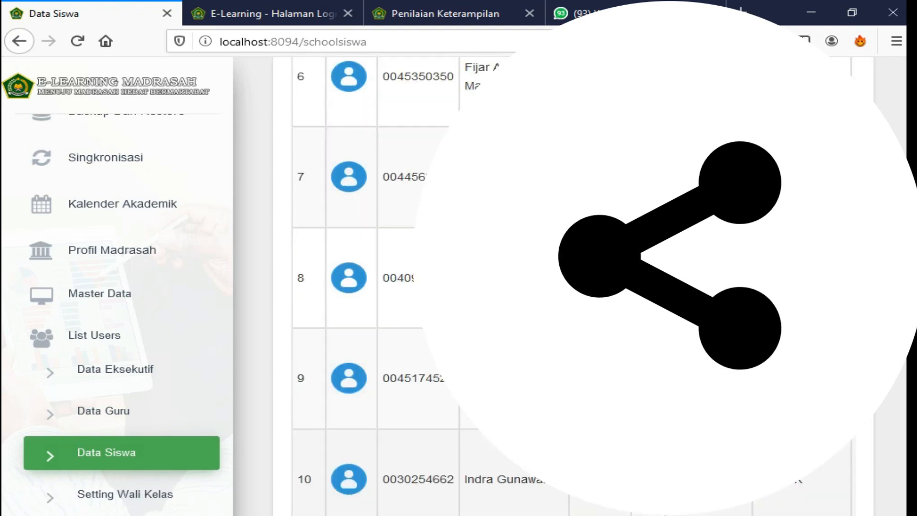
click(834, 412)
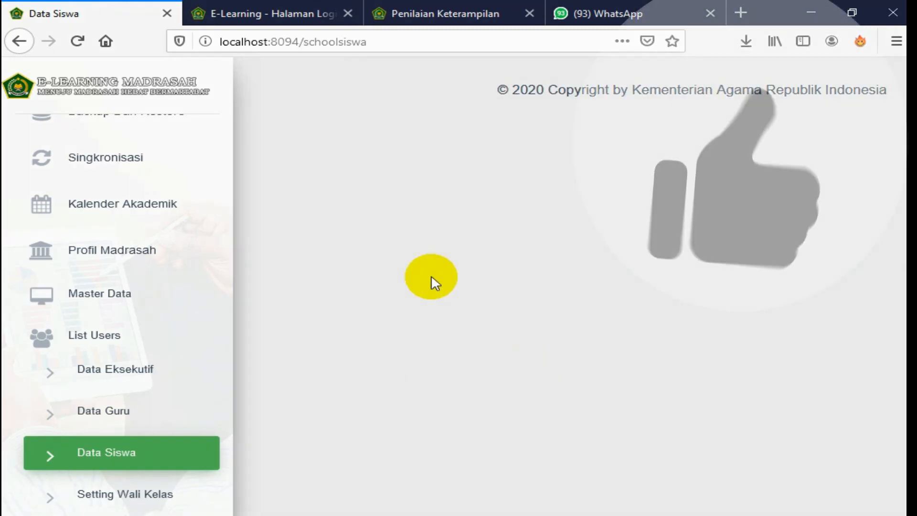
scroll(487, 312, up, 3)
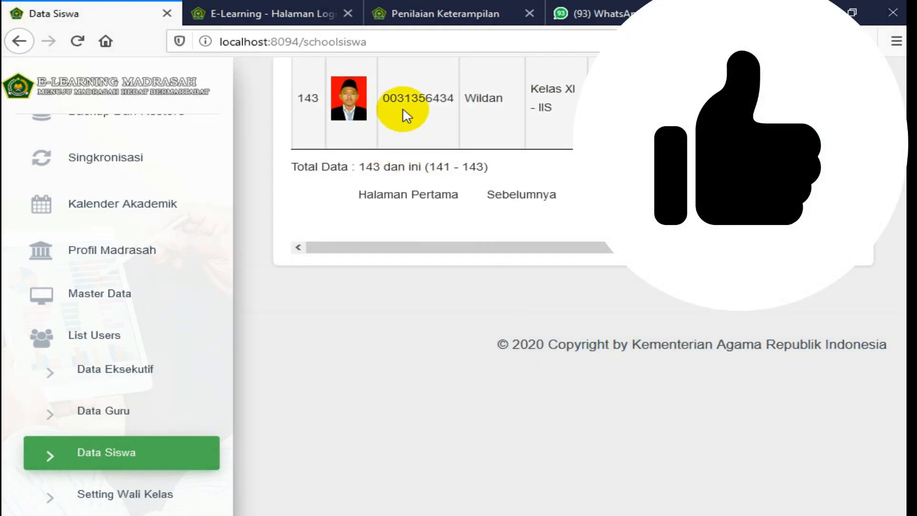
drag(437, 102, 384, 101)
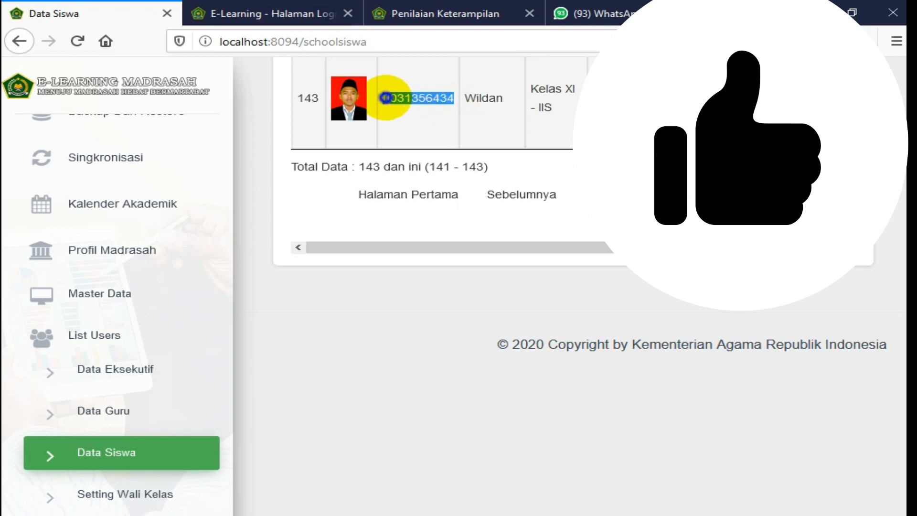
right_click(385, 97)
click(399, 108)
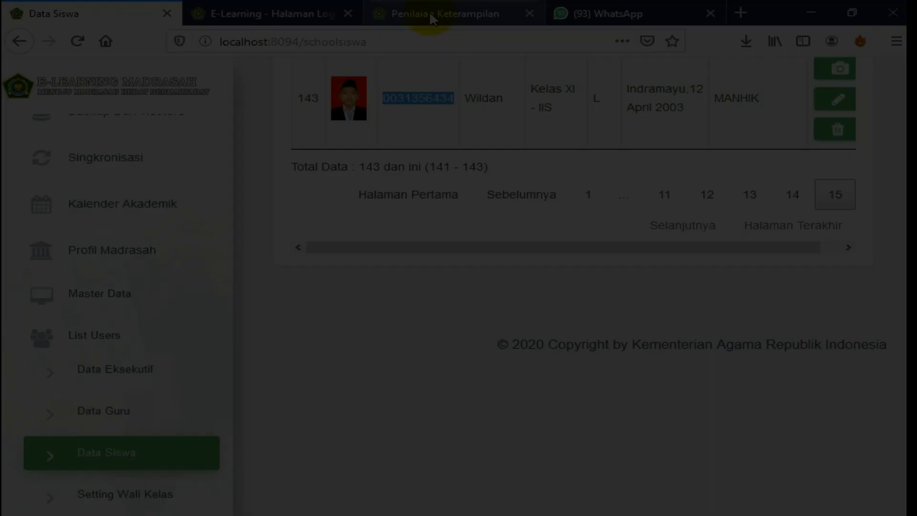
Step: Log in to the student account with the copied NISN as username and the account password, and decline saving the login
click(245, 19)
click(531, 156)
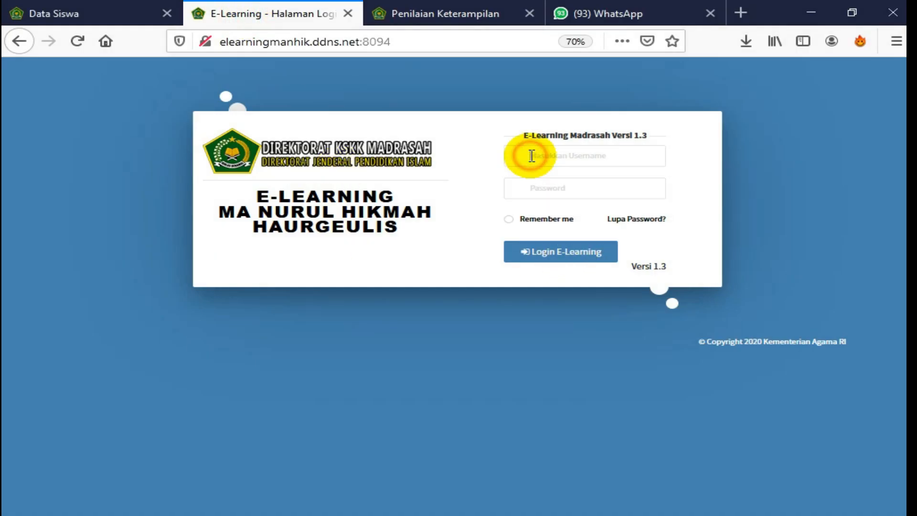
key(ctrl+v)
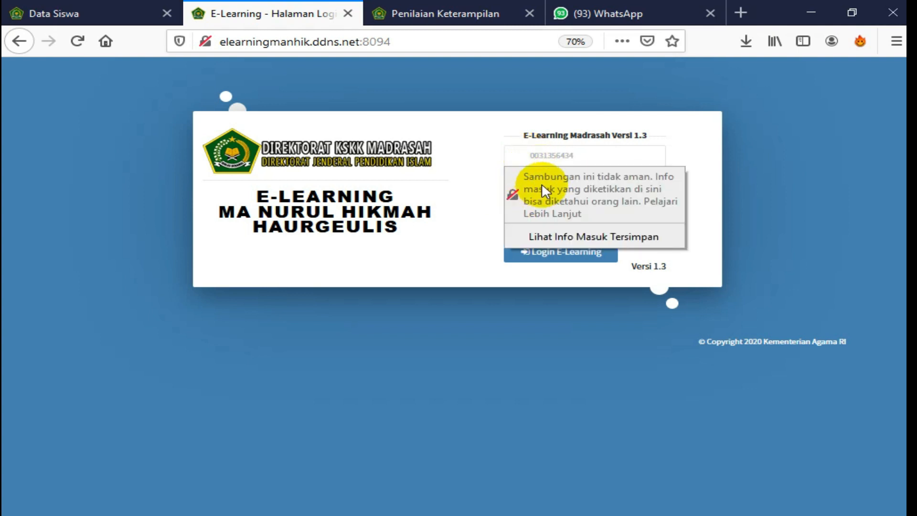
click(540, 184)
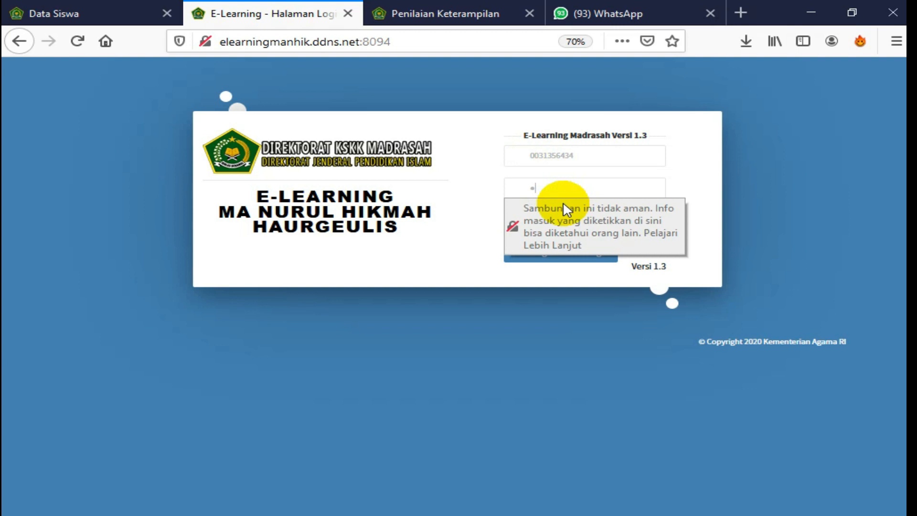
key(Return)
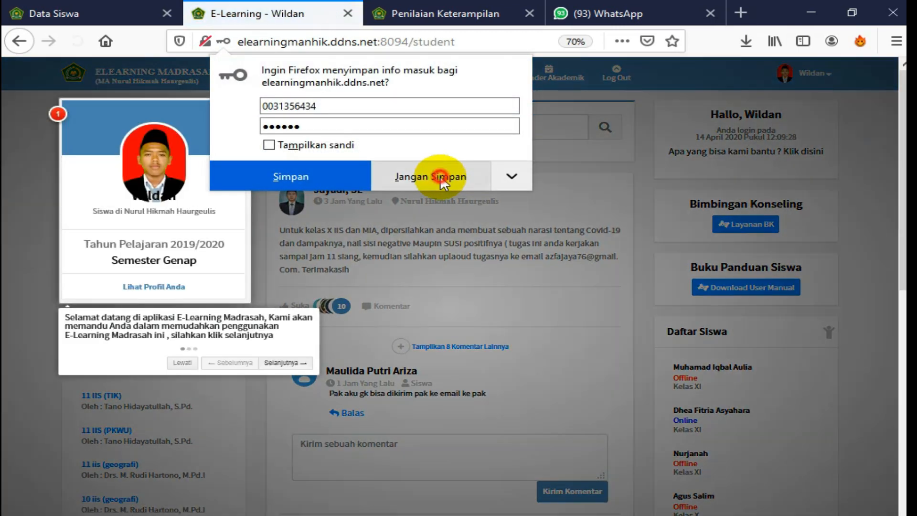
click(433, 178)
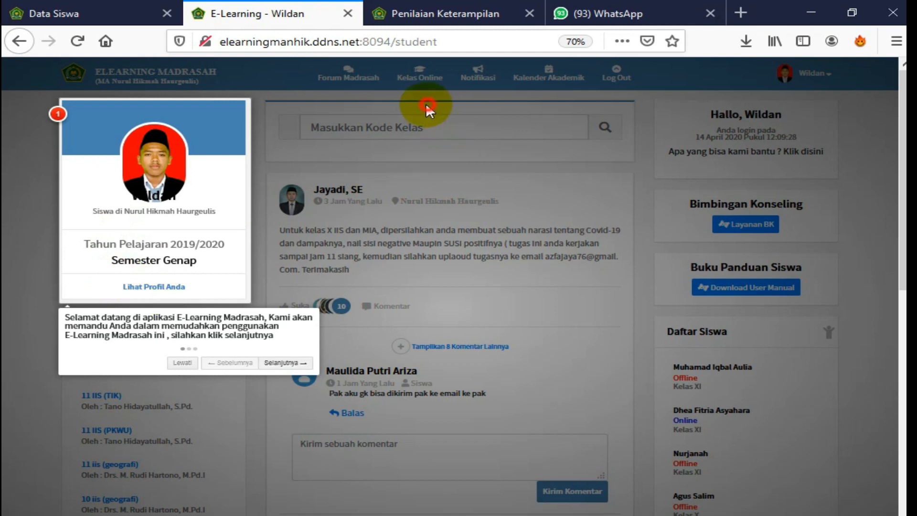
Step: Open the online class 11 IIS (TIK) as the student and review all columns of its Tugas KI3 Pengetahuan list
click(419, 78)
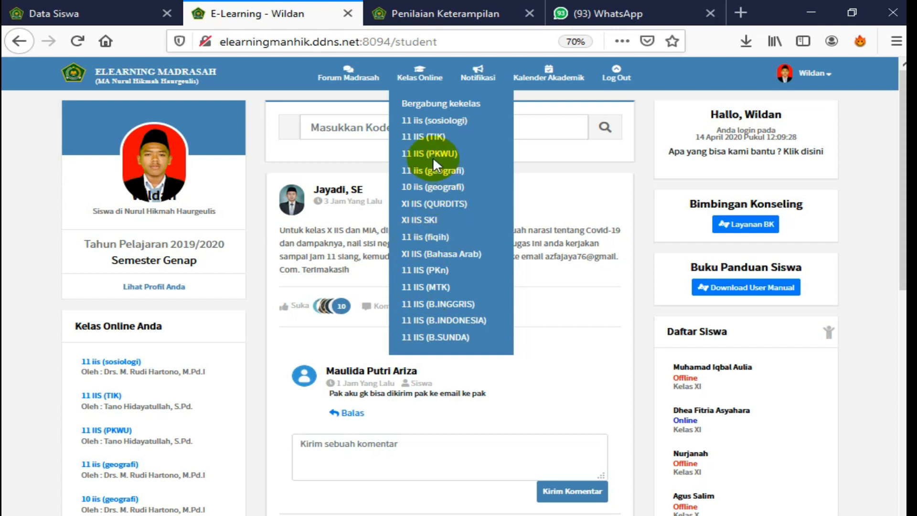
click(427, 138)
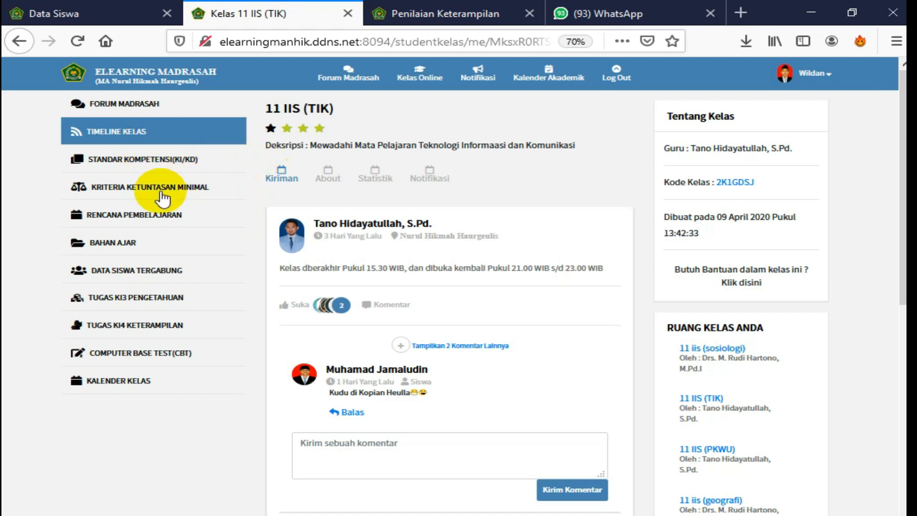
click(128, 306)
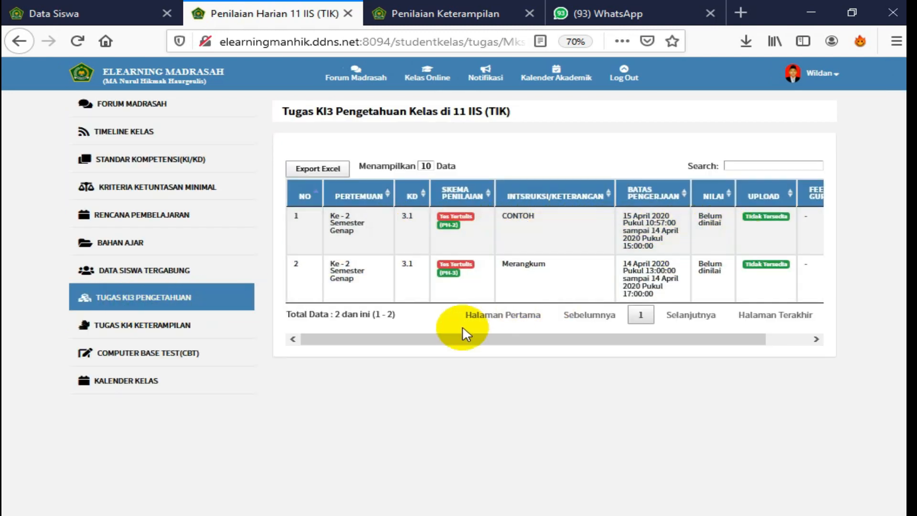
drag(478, 340, 573, 325)
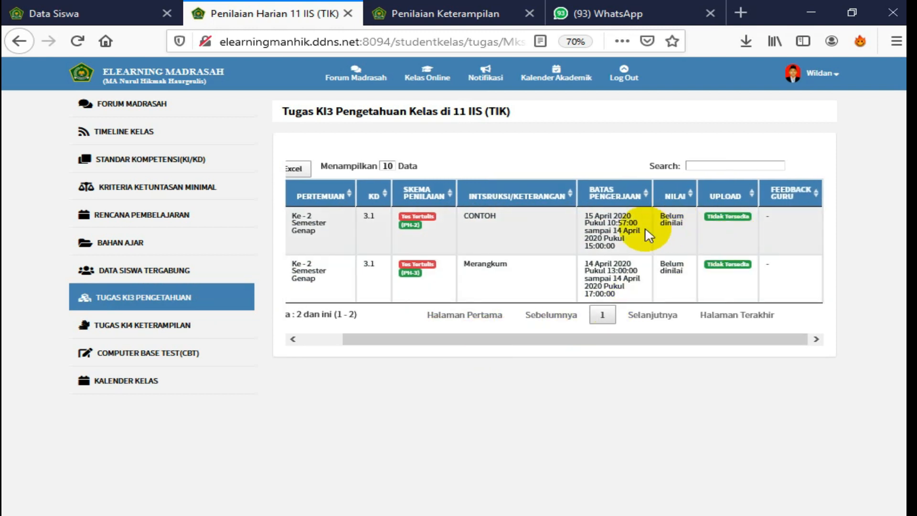
drag(543, 340, 436, 343)
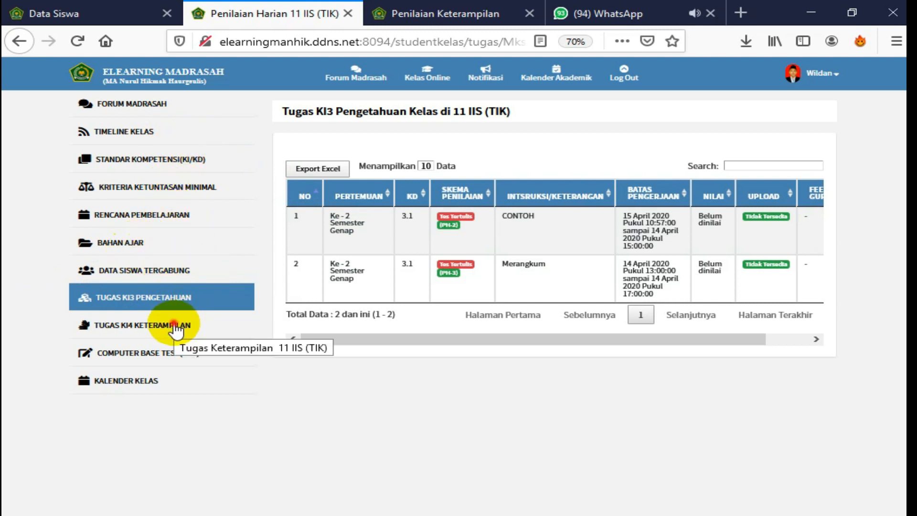
Step: In Tugas KI4 Keterampilan, check the upload availability of "Membuaat Video Presentasi" and "Praktik Presentasi Melalui Video"
click(174, 327)
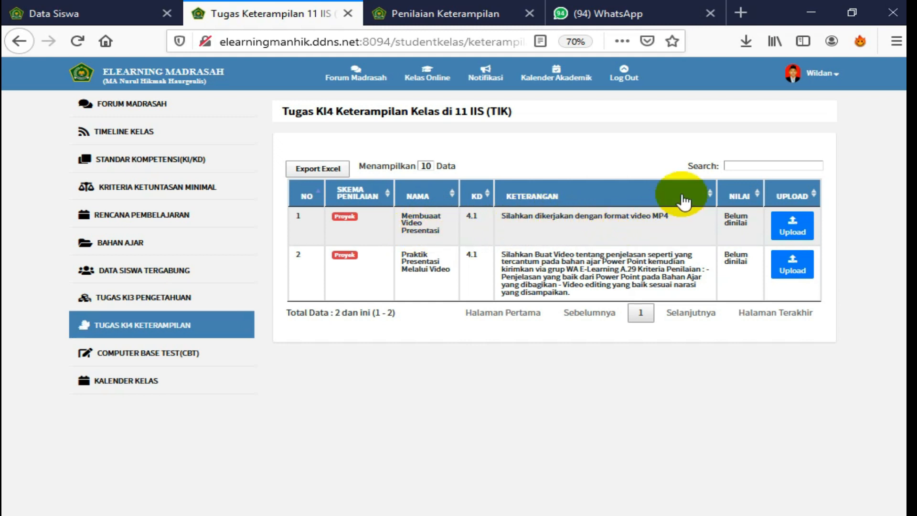
click(792, 228)
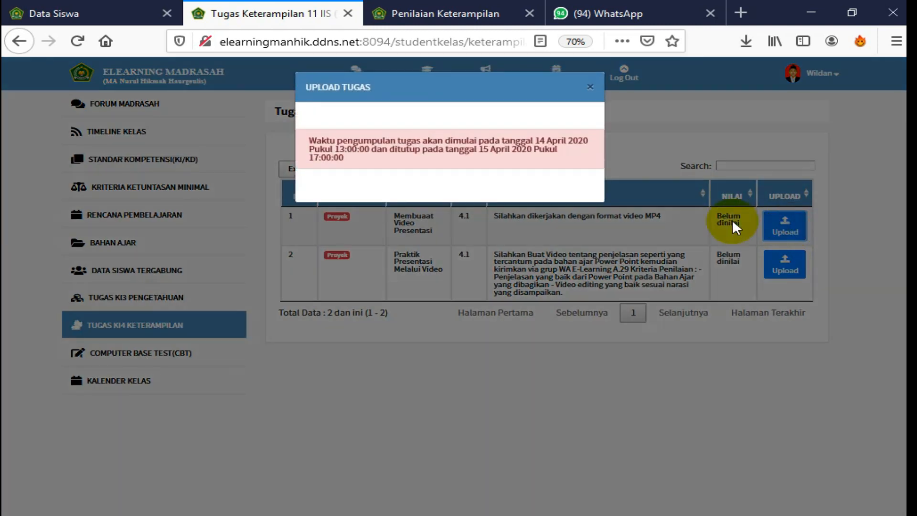
click(591, 90)
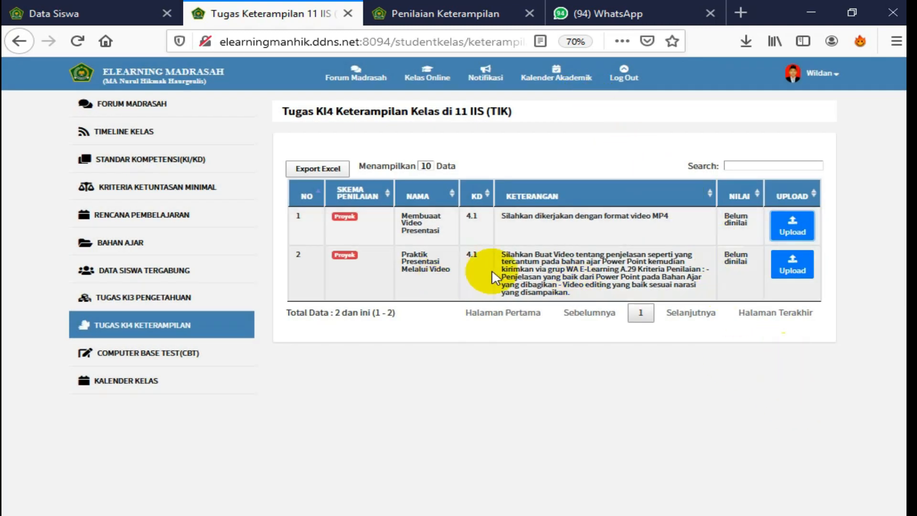
click(790, 267)
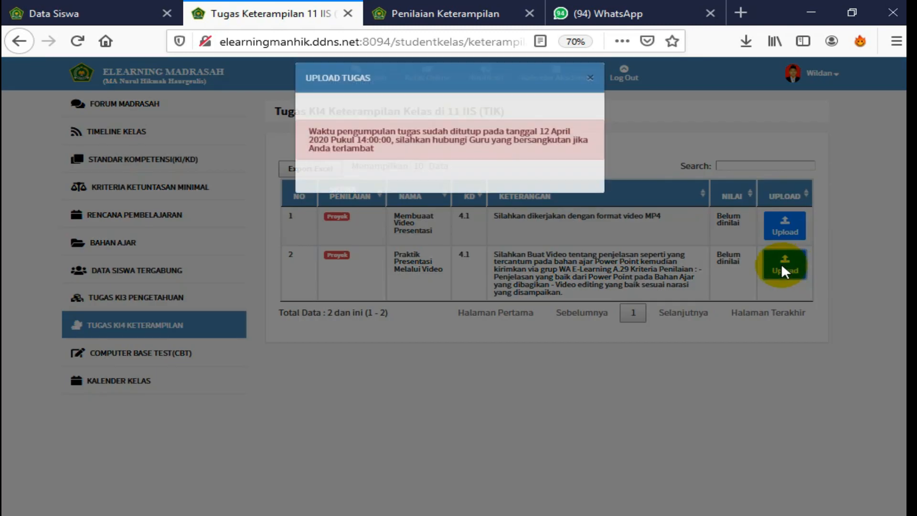
click(589, 82)
click(420, 15)
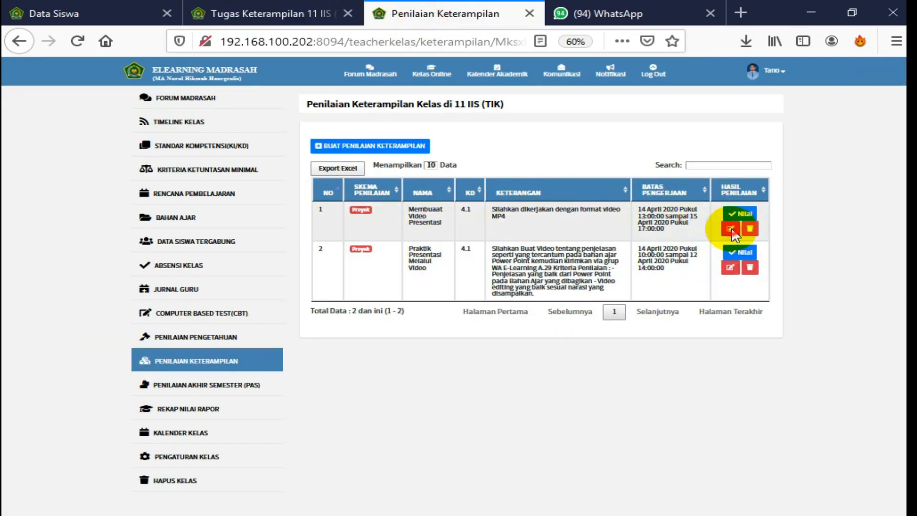
click(730, 228)
click(348, 192)
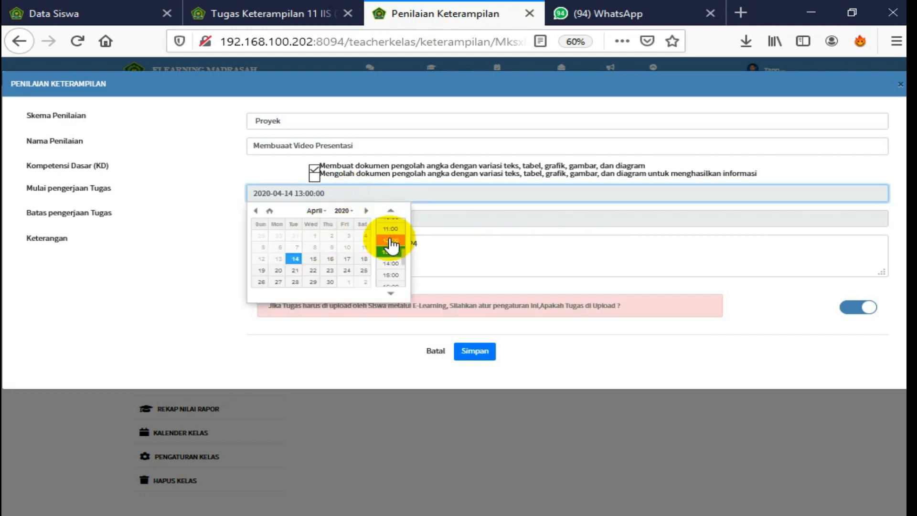
click(390, 231)
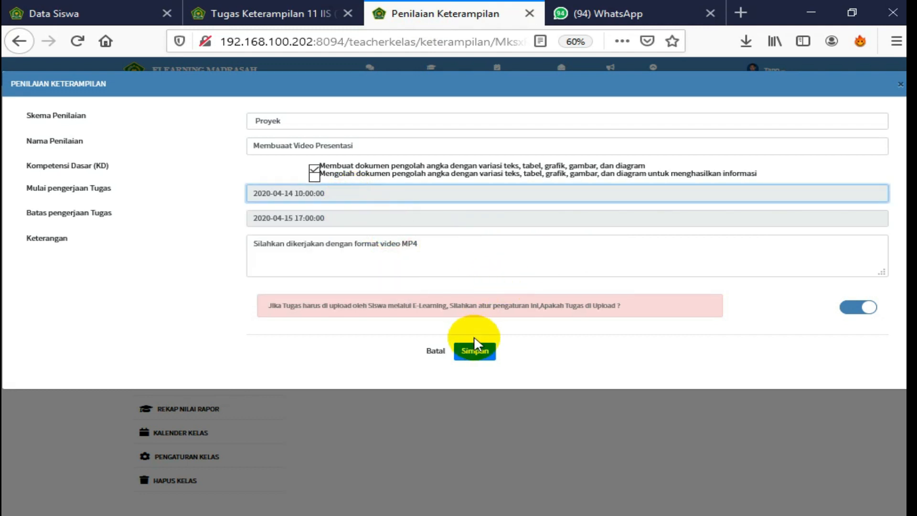
click(474, 354)
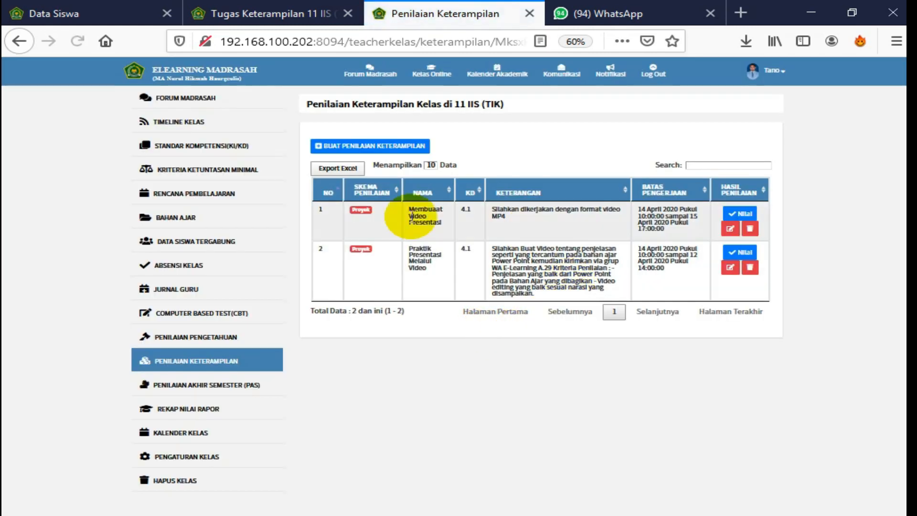
Step: Return to the student account, reload the Tugas KI4 Keterampilan list, and open the upload form for "Membuaat Video Presentasi"
click(211, 13)
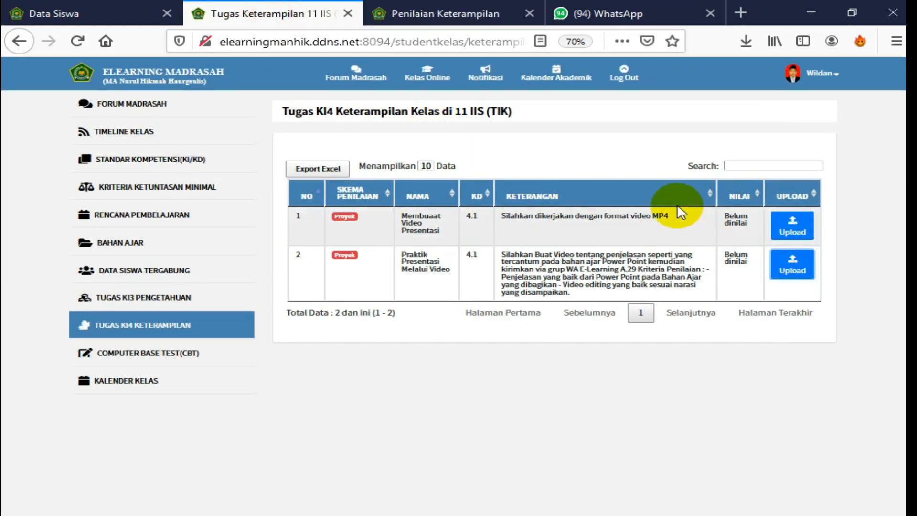
click(146, 133)
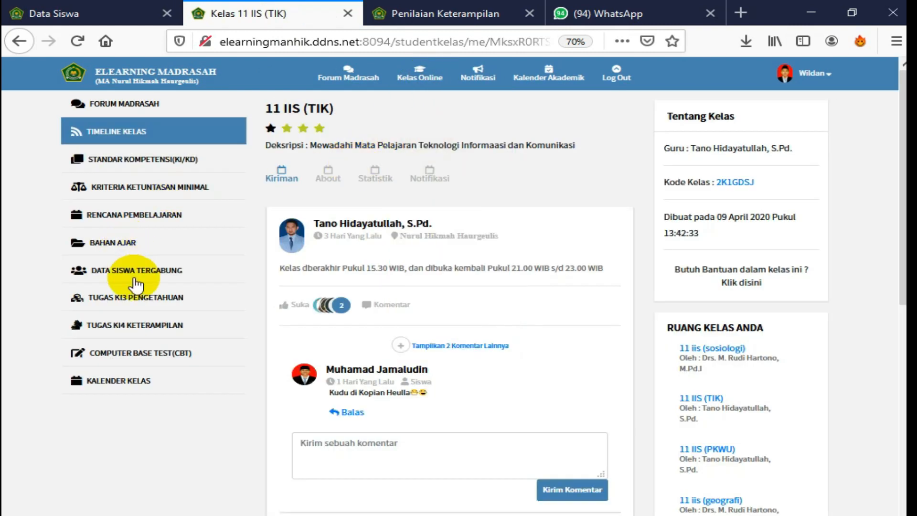
click(156, 325)
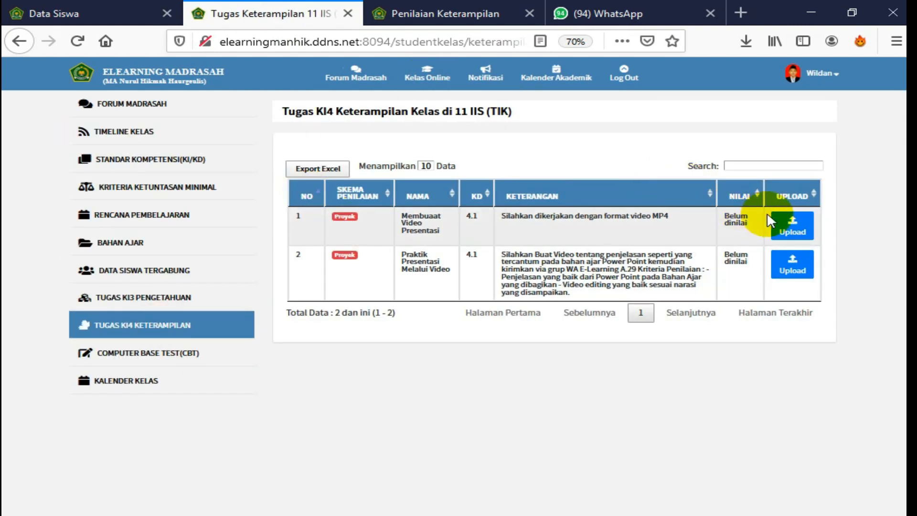
click(795, 225)
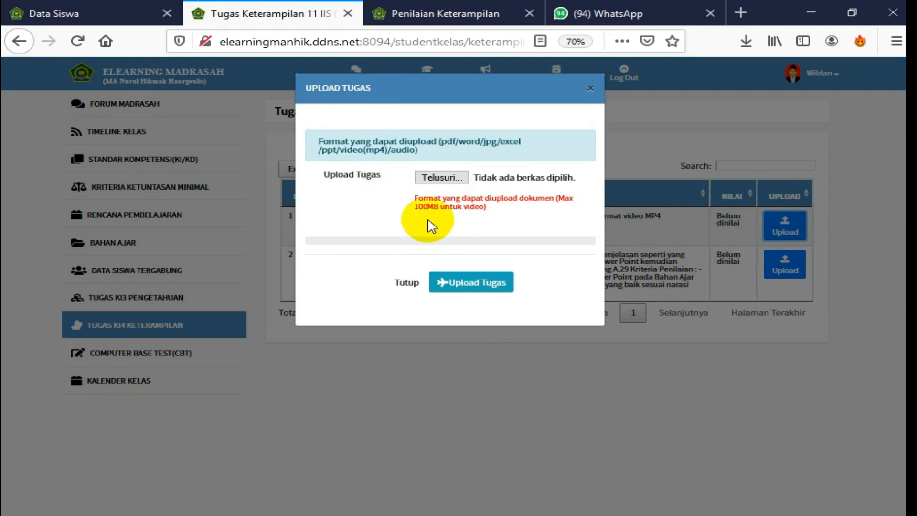
Step: View the file chooser of the upload form for "Membuaat Video Presentasi" and close the form
click(441, 177)
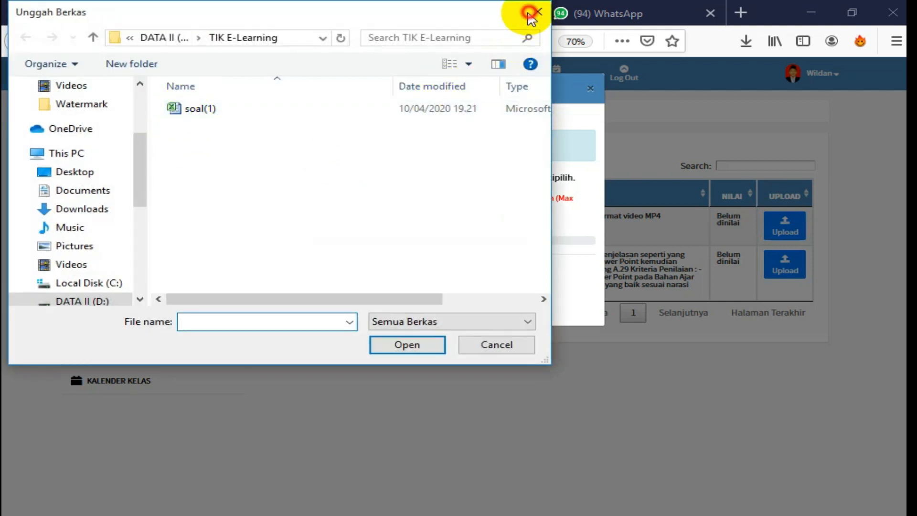
click(538, 12)
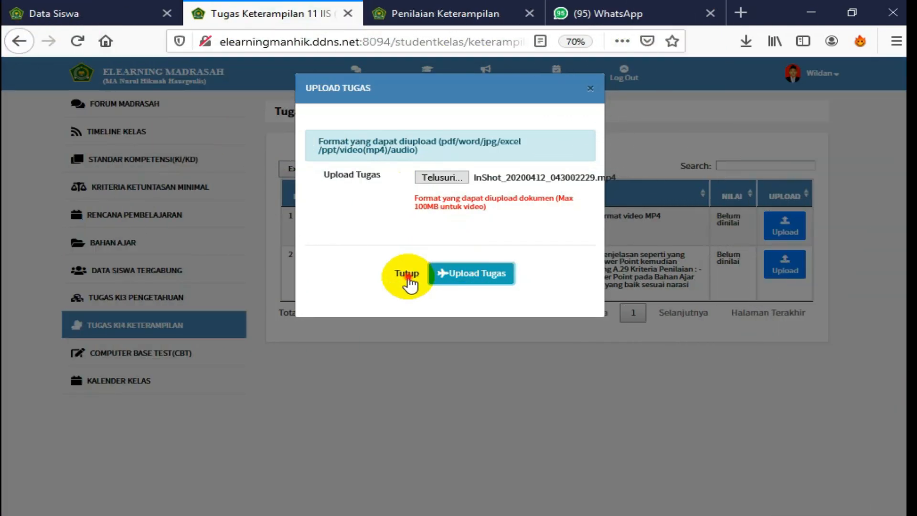
click(407, 276)
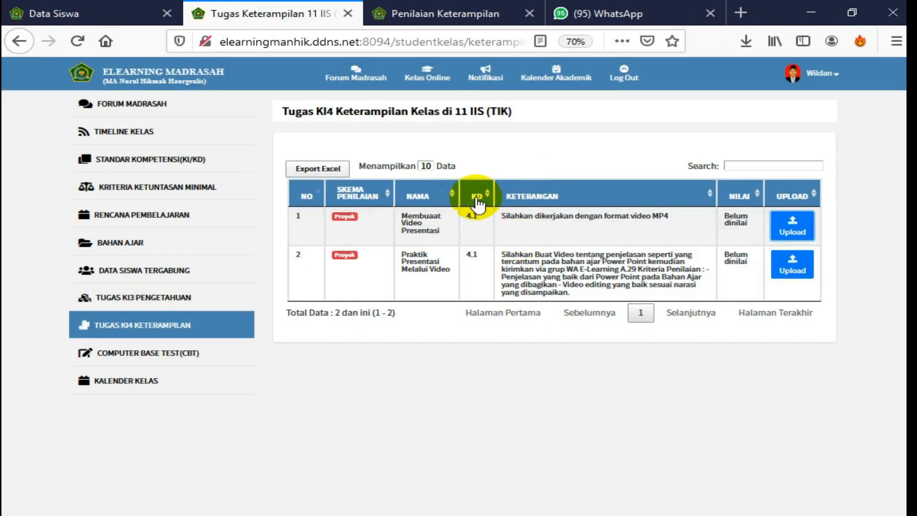
Step: In the teacher account, open the grading table of "Membuaat Video Presentasi" and examine the first student's score options for Persiapan, Pelaksanaan and Laporan
click(444, 13)
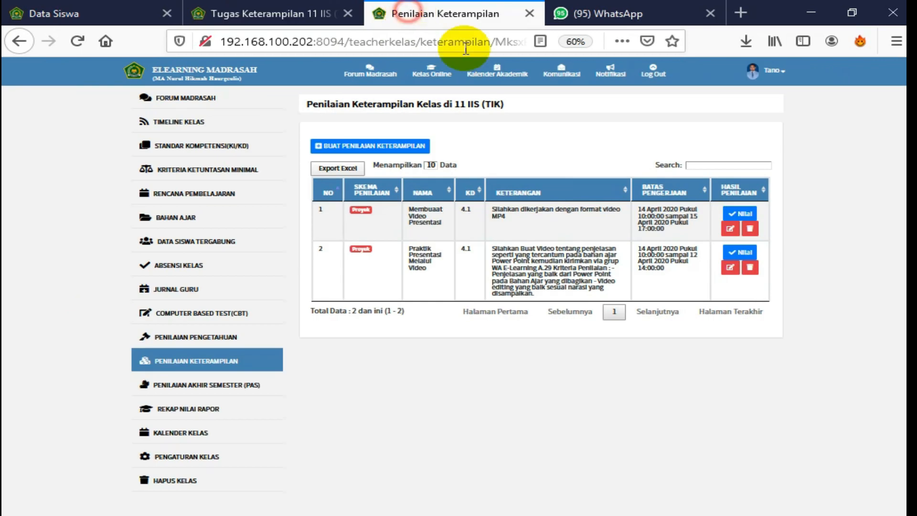
click(732, 219)
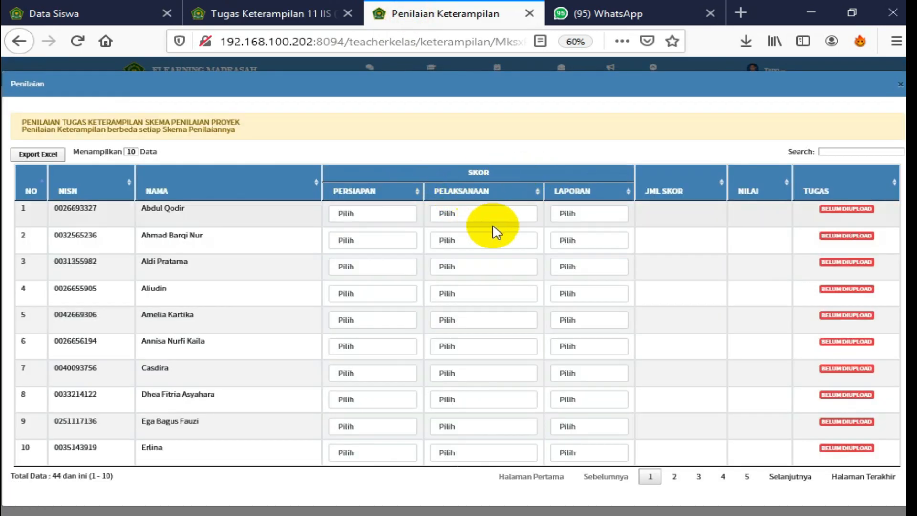
click(388, 215)
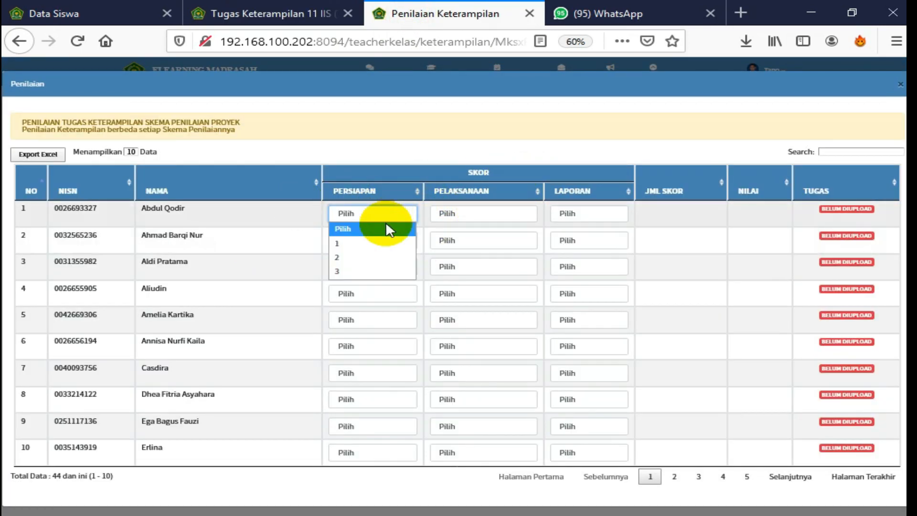
click(388, 214)
click(471, 215)
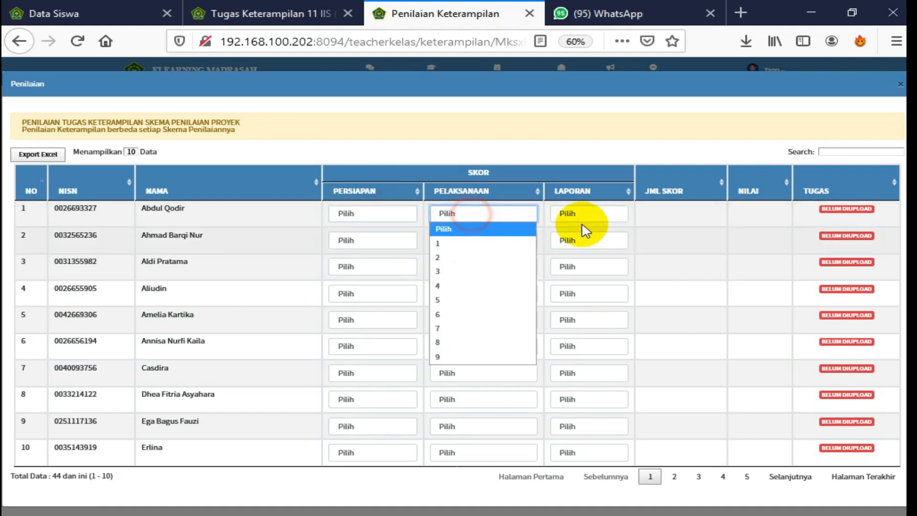
click(588, 215)
click(665, 221)
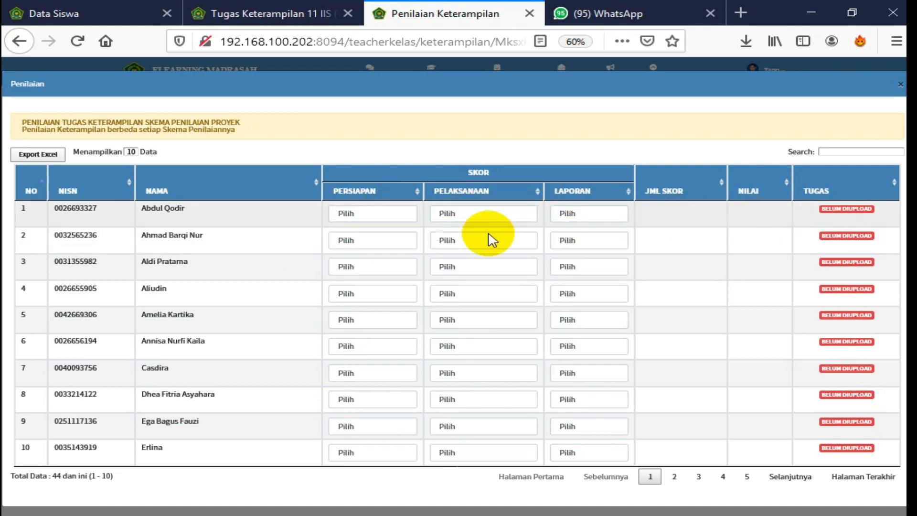
Step: Give the first student a score of 2 for Persiapan, Pelaksanaan and Laporan, and close the grading table
click(381, 256)
click(522, 213)
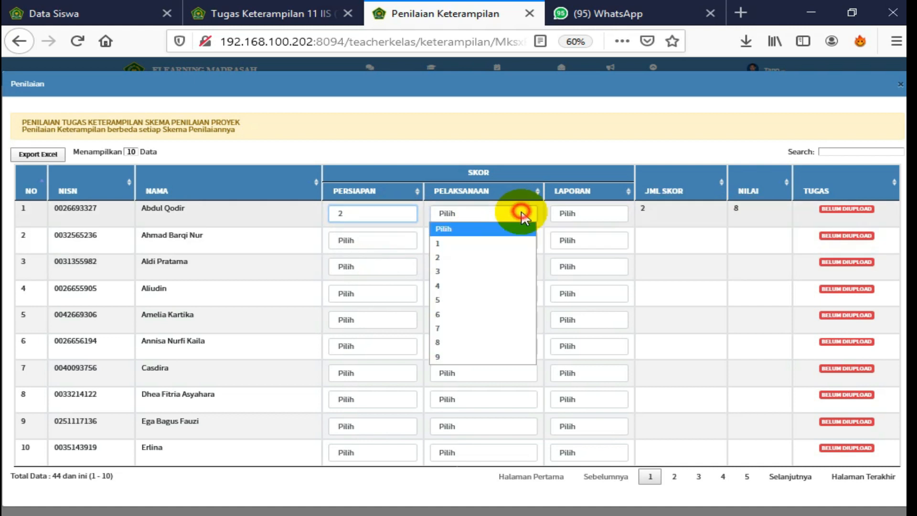
click(497, 259)
click(595, 221)
click(589, 257)
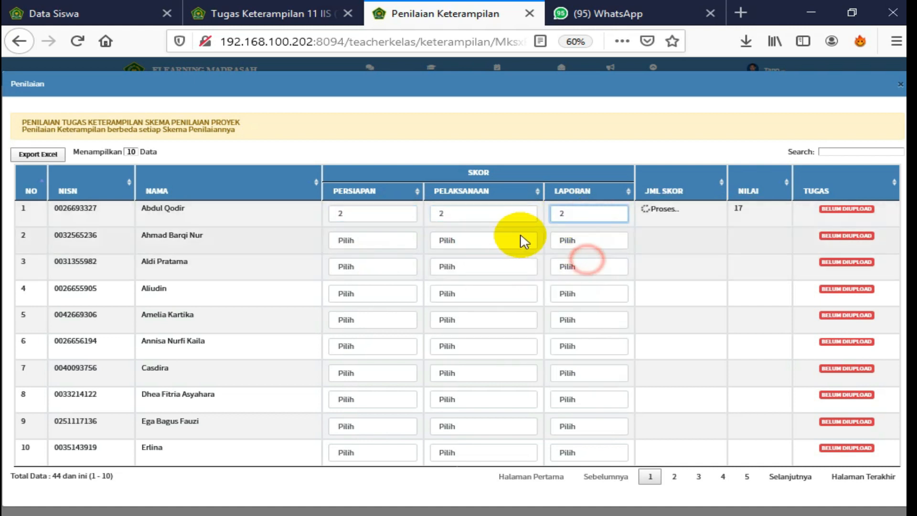
drag(616, 137, 530, 169)
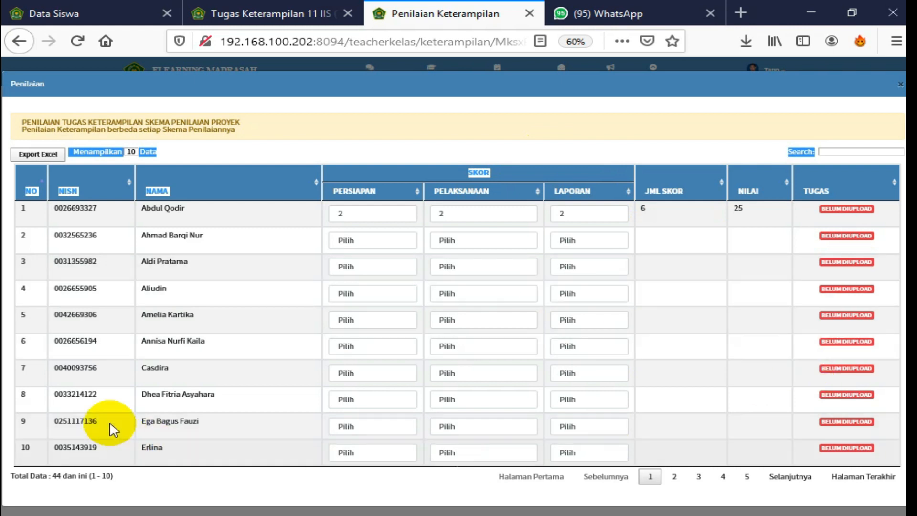
click(899, 86)
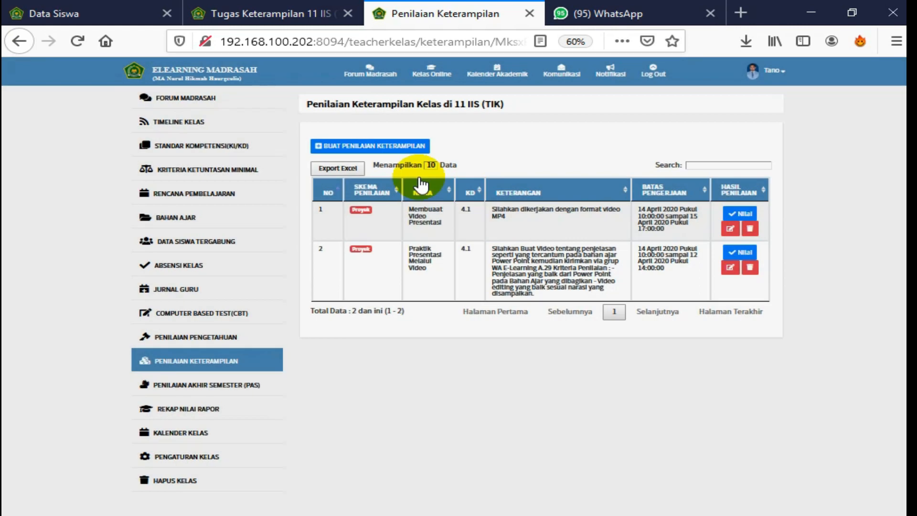
Step: Reload the teacher's Penilaian Keterampilan list and return to the student's Tugas KI4 Keterampilan list
click(216, 343)
click(230, 363)
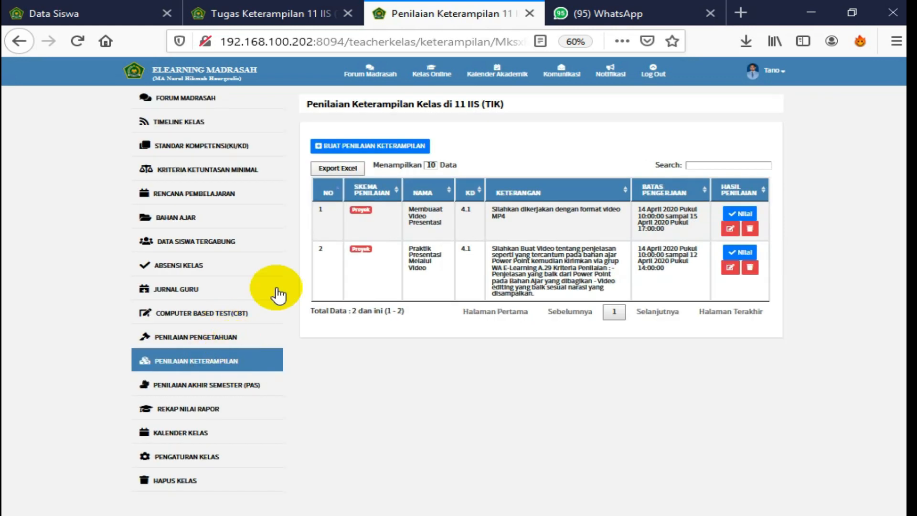
click(218, 11)
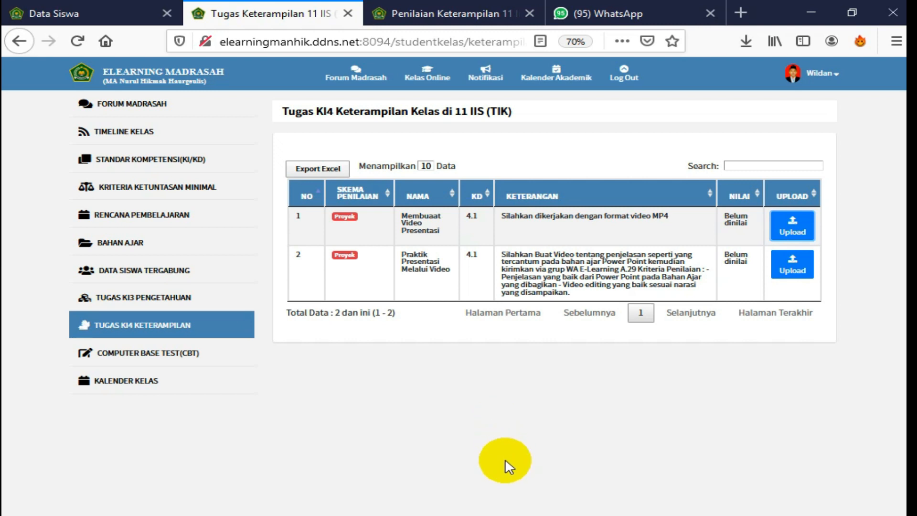
click(502, 515)
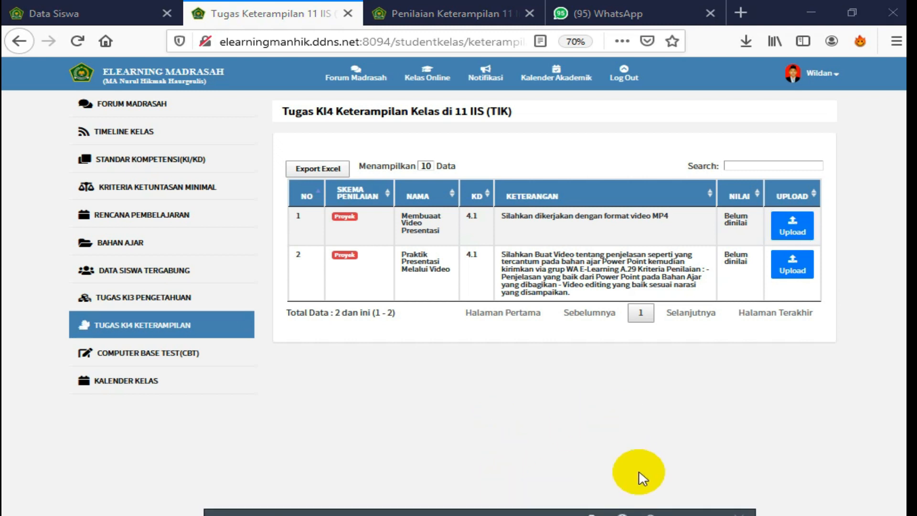